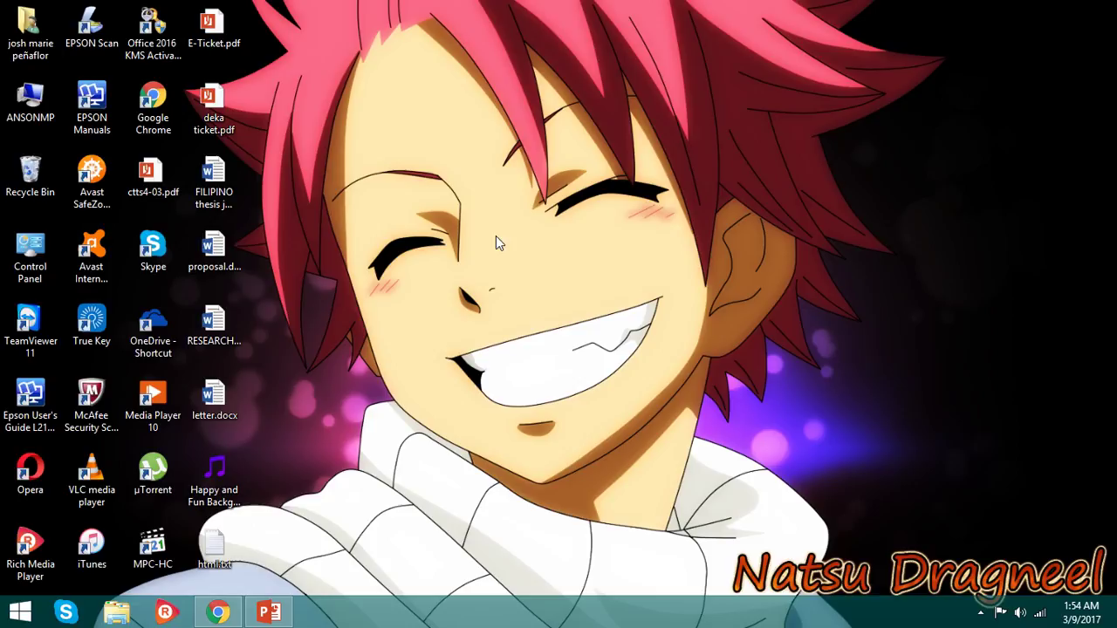
- Check the Wi-Fi connection and open a new tab in Chrome
click(1040, 613)
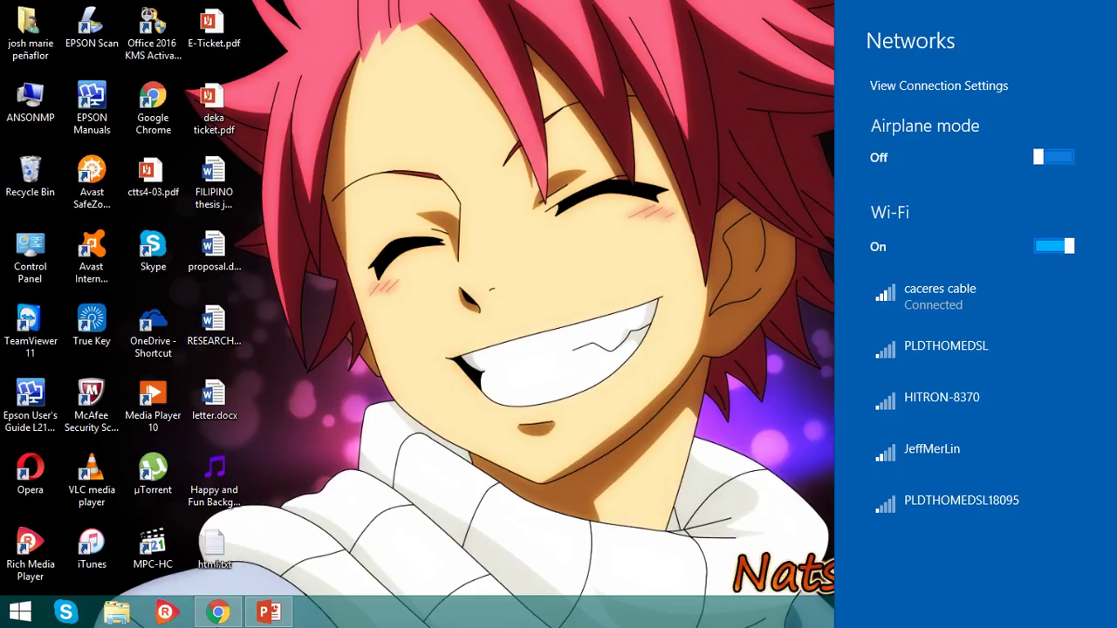
click(219, 613)
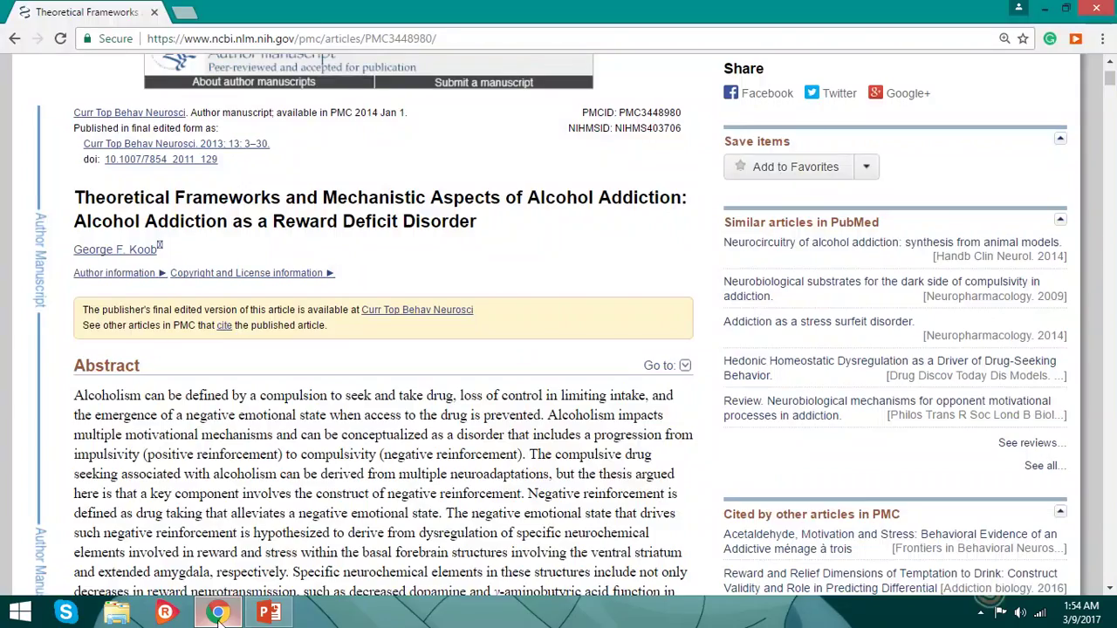
click(185, 13)
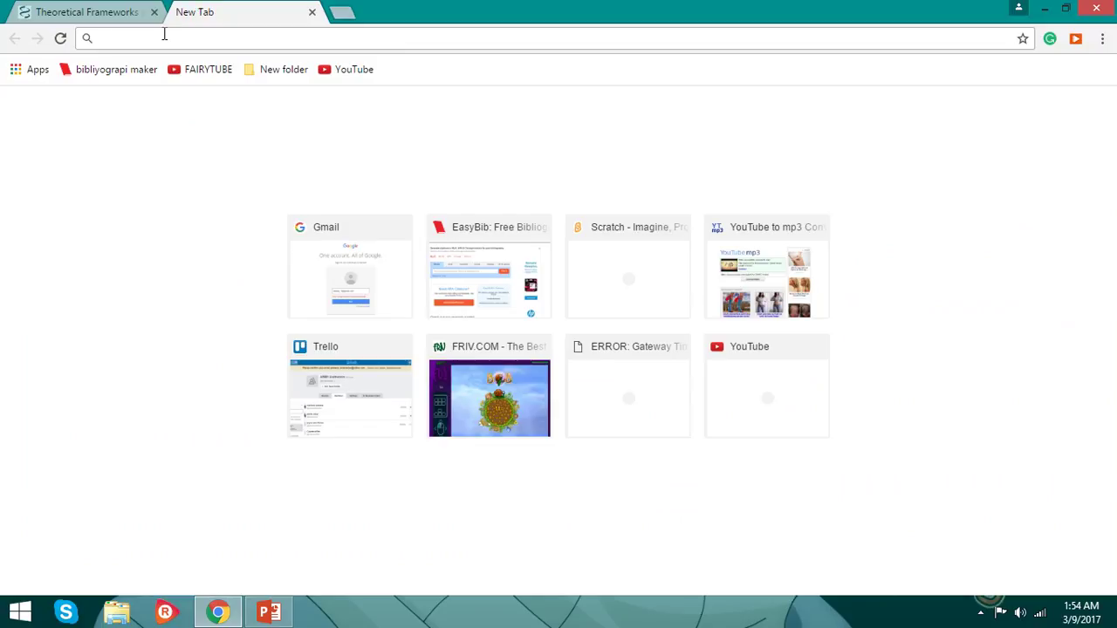
text(www)
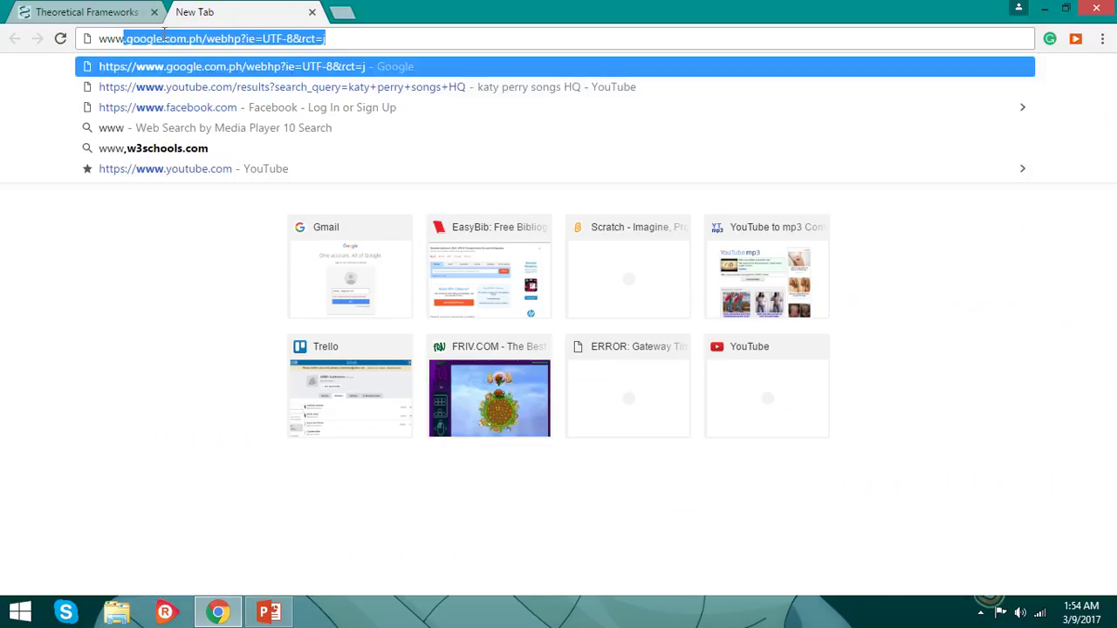
text(.es)
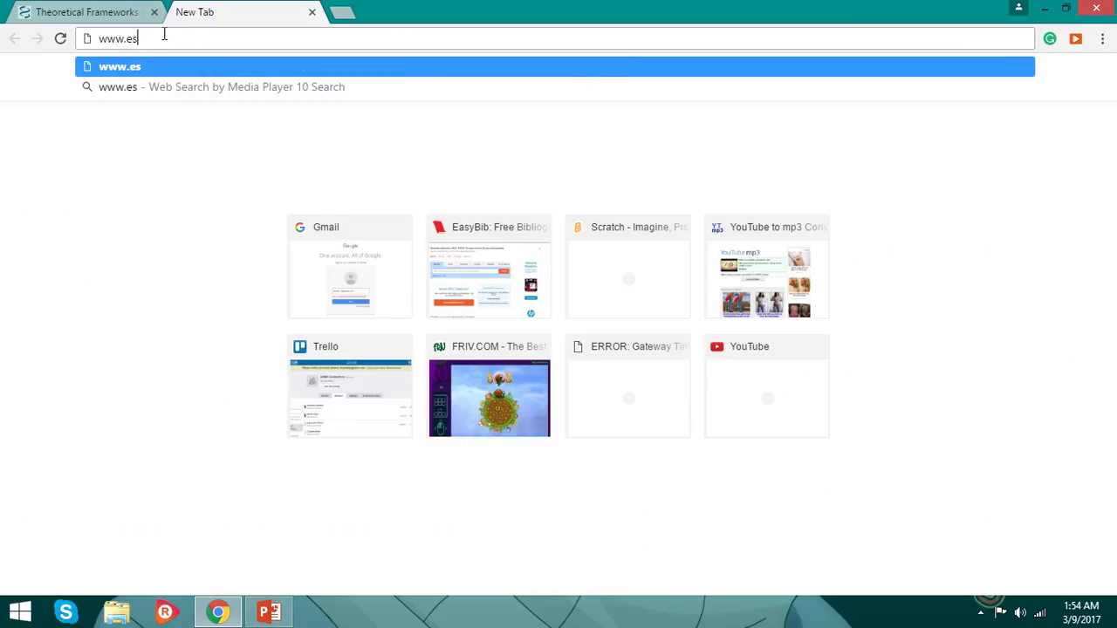
text(ybib)
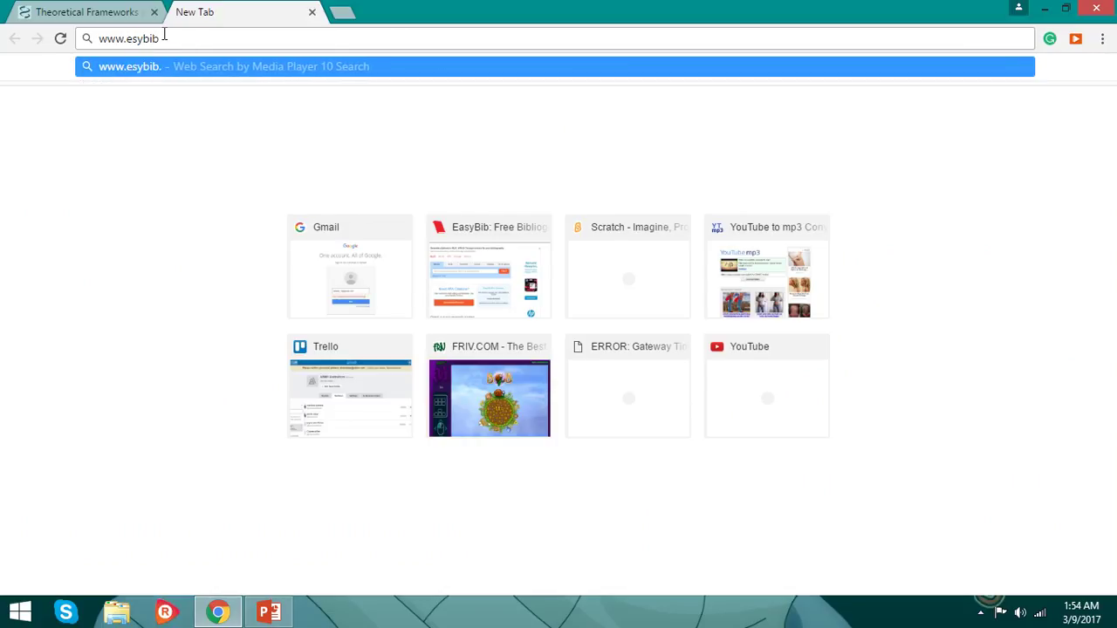
text(.com)
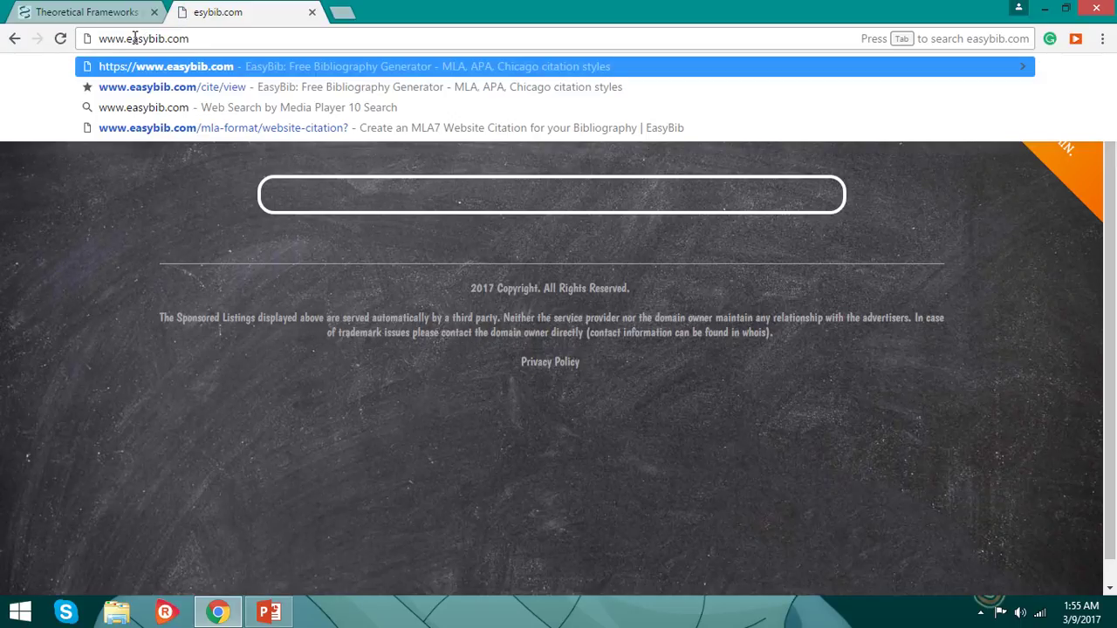
key(Return)
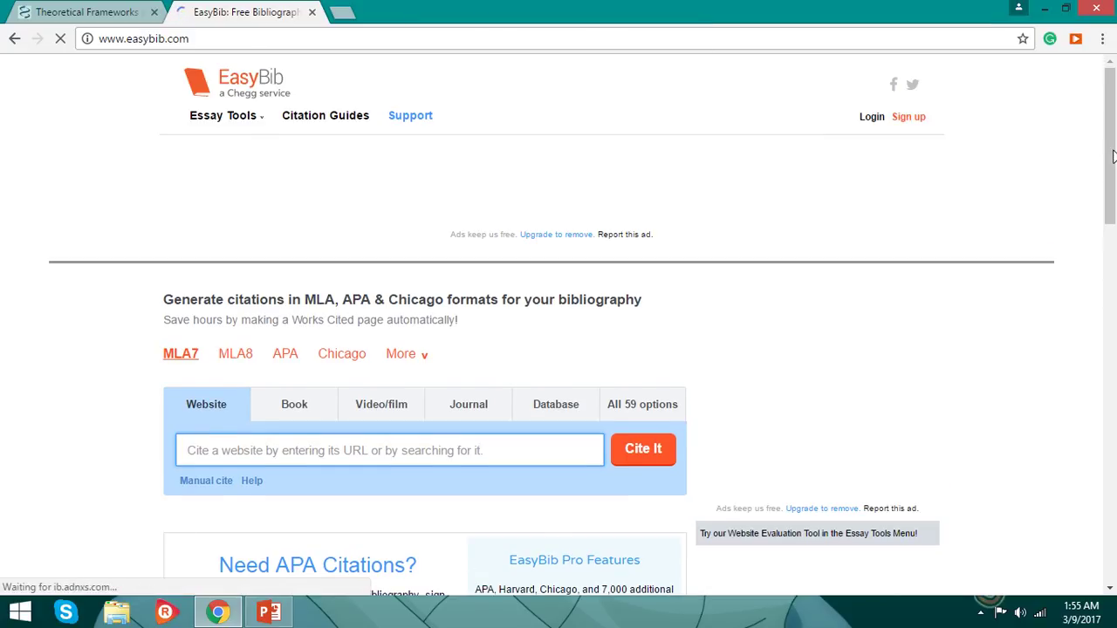
- Browse the list of additional citation styles and select MLA7 as the citation format
drag(1113, 155, 1113, 192)
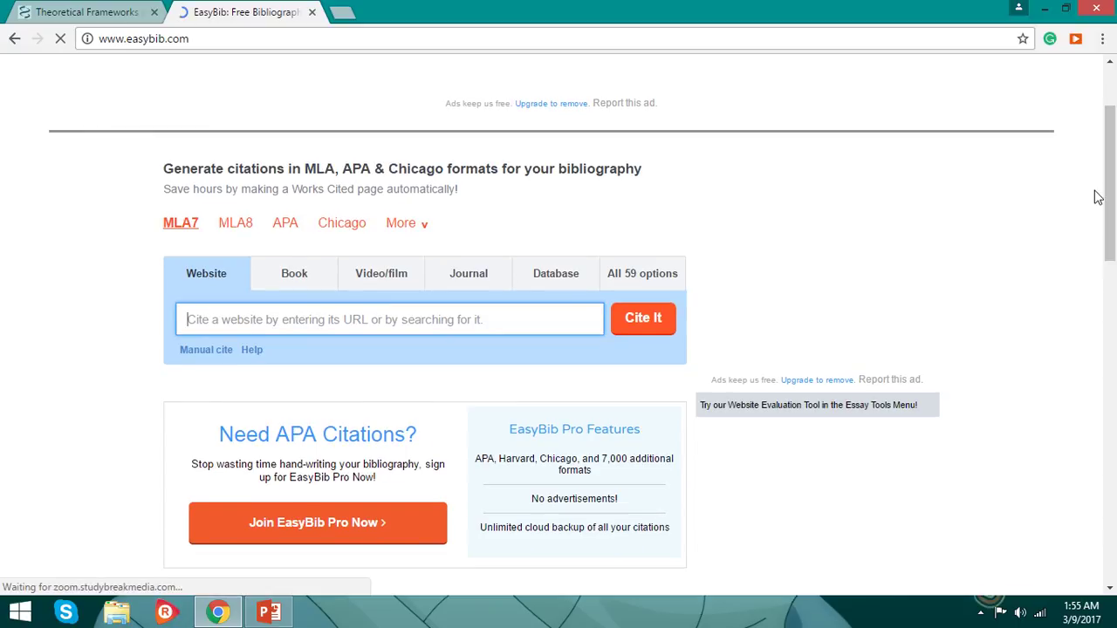
click(427, 229)
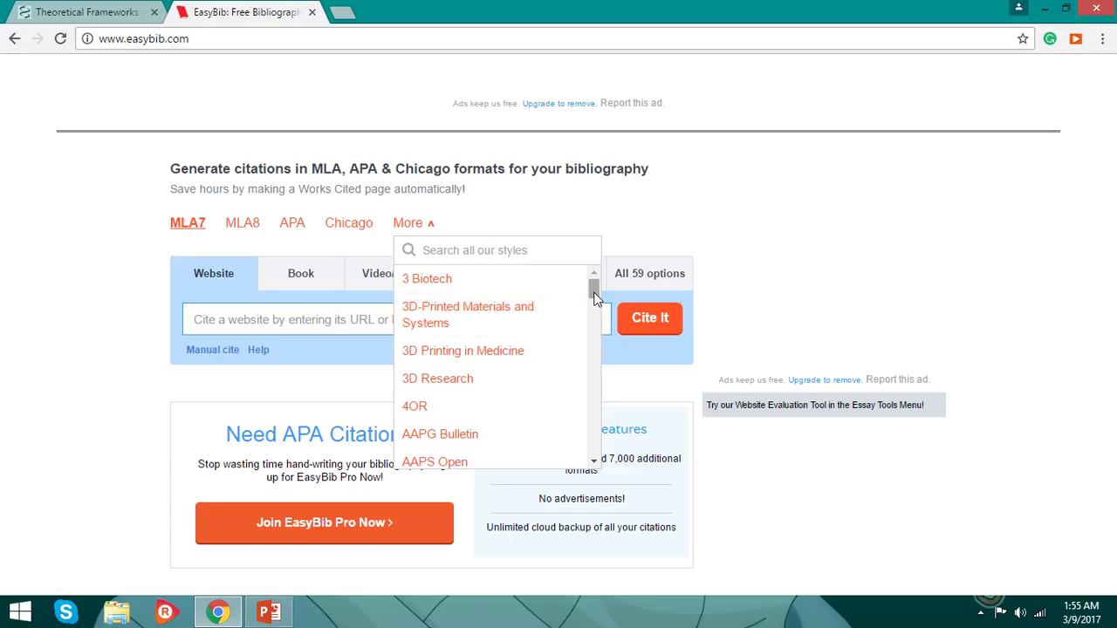
mouse_move(596, 297)
mouse_down()
mouse_move(594, 389)
mouse_move(610, 290)
mouse_up()
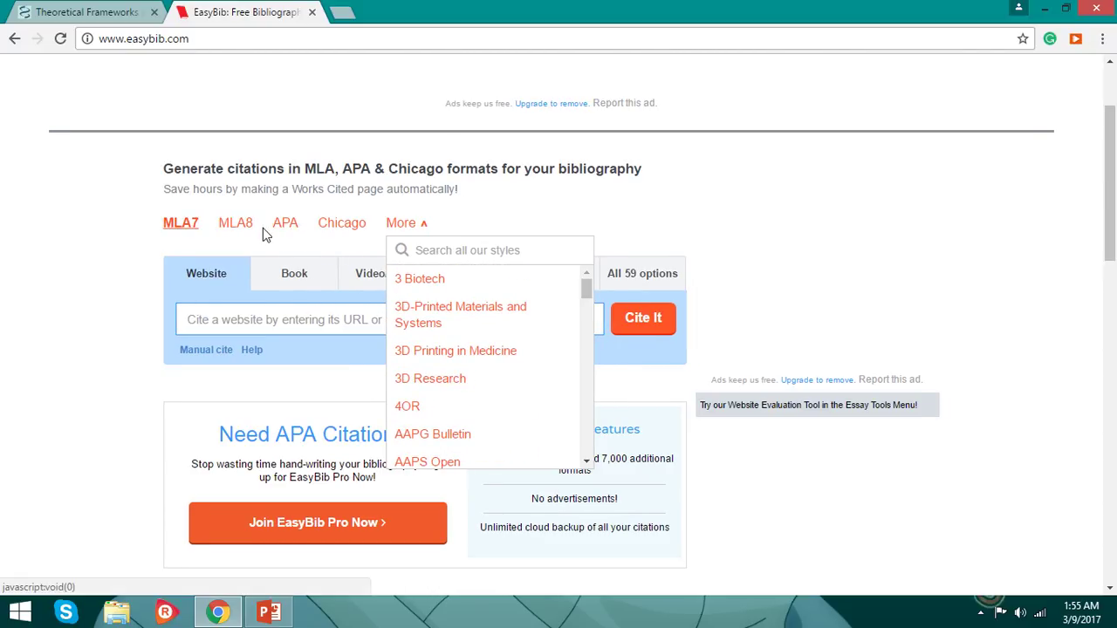
click(191, 225)
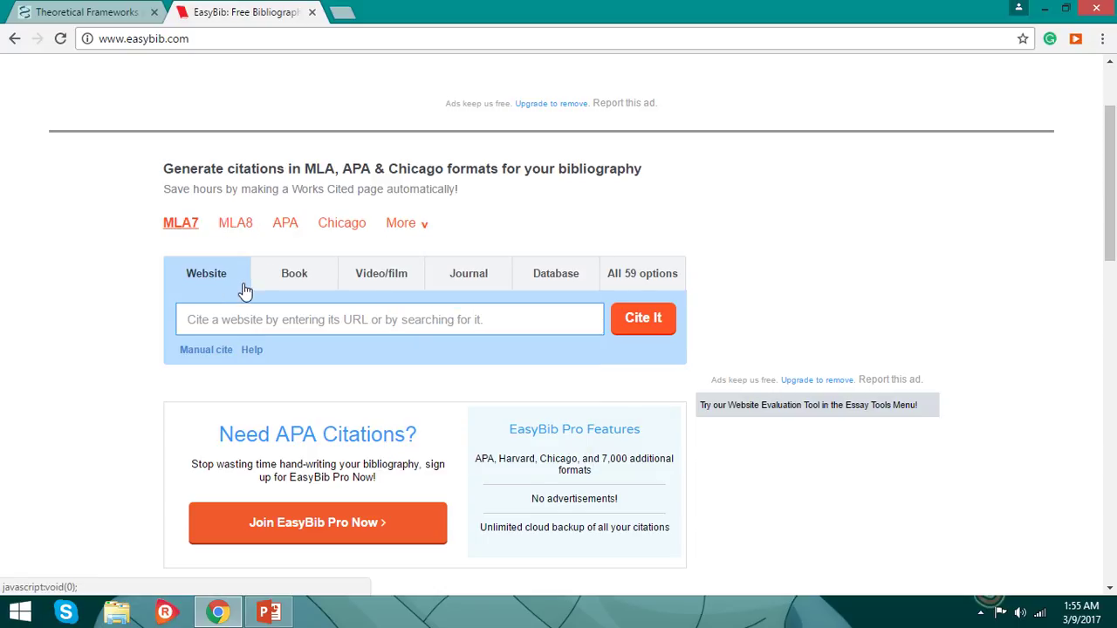
- Choose Website from the full list of source types and look over the fields of its citation form
click(648, 285)
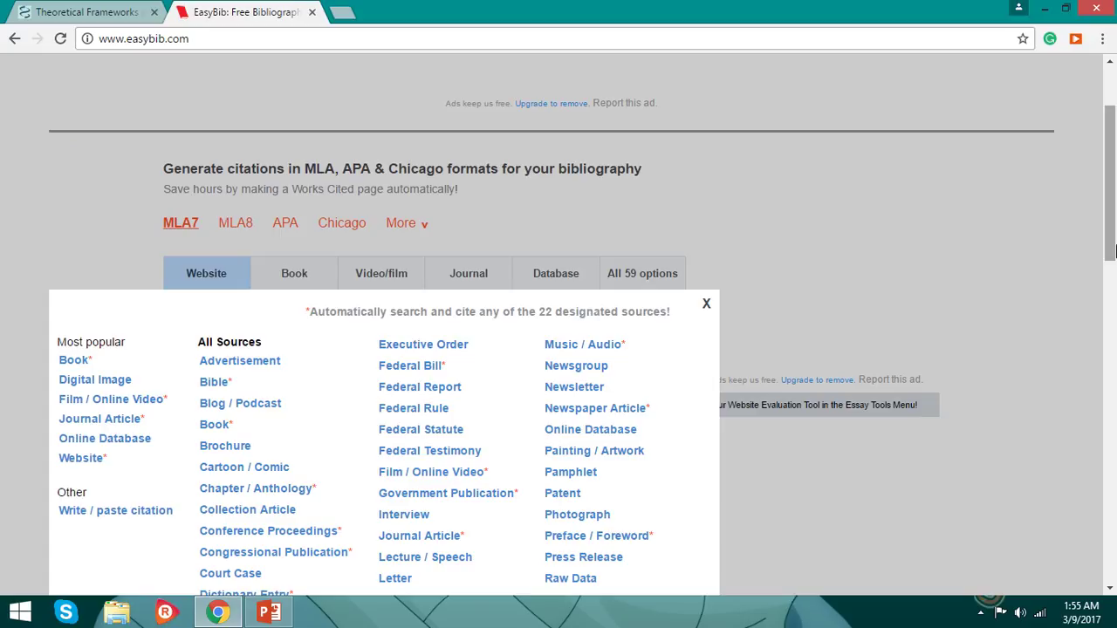
drag(1114, 251, 1114, 311)
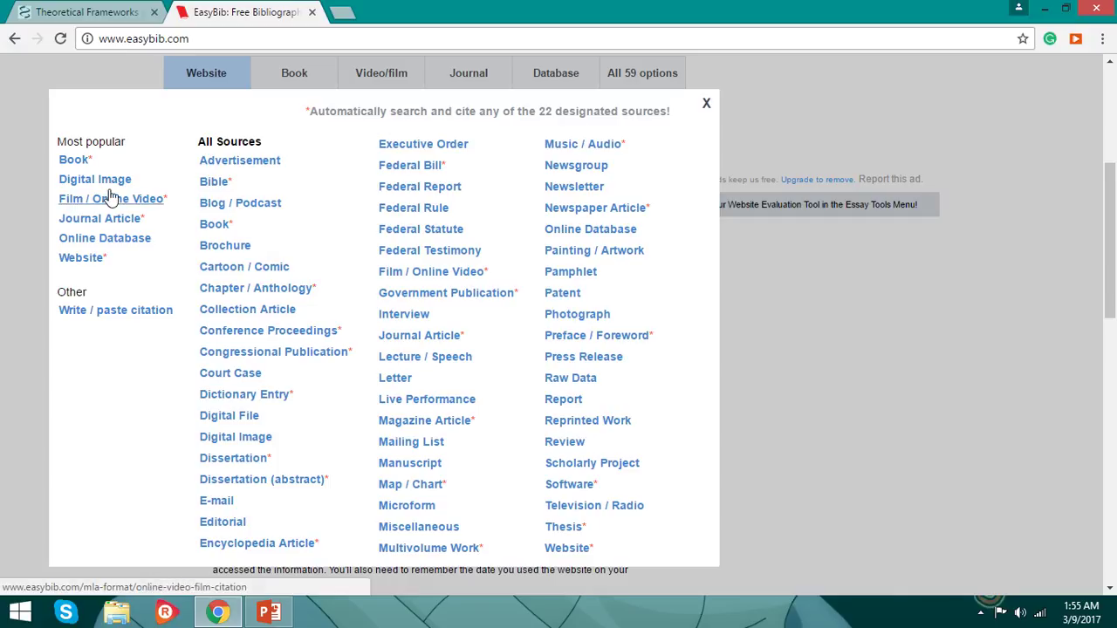
click(83, 259)
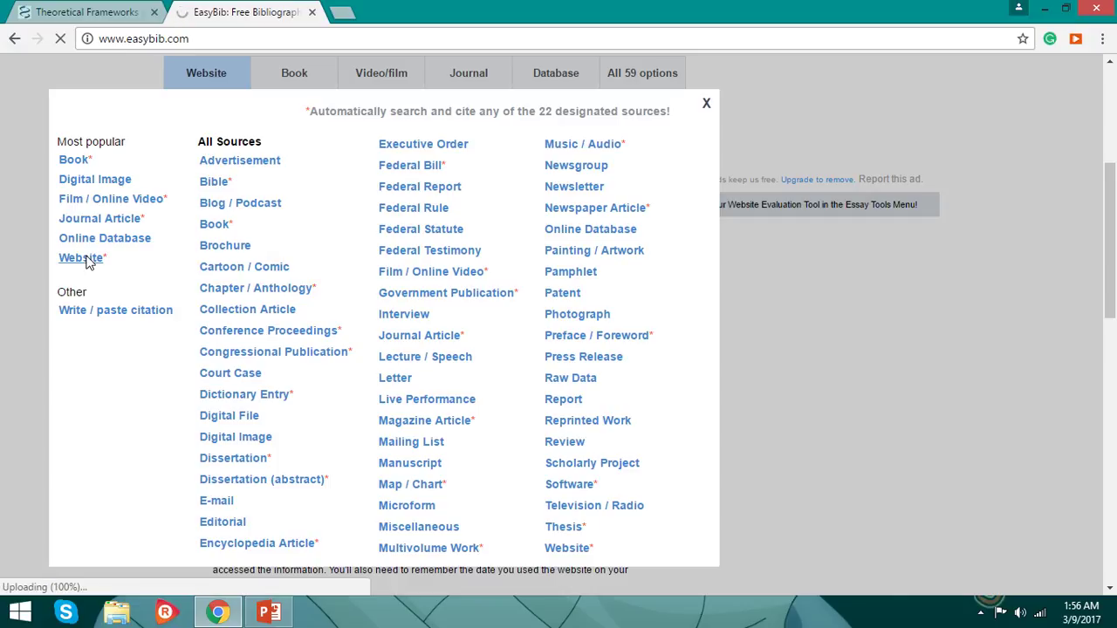
mouse_move(279, 4)
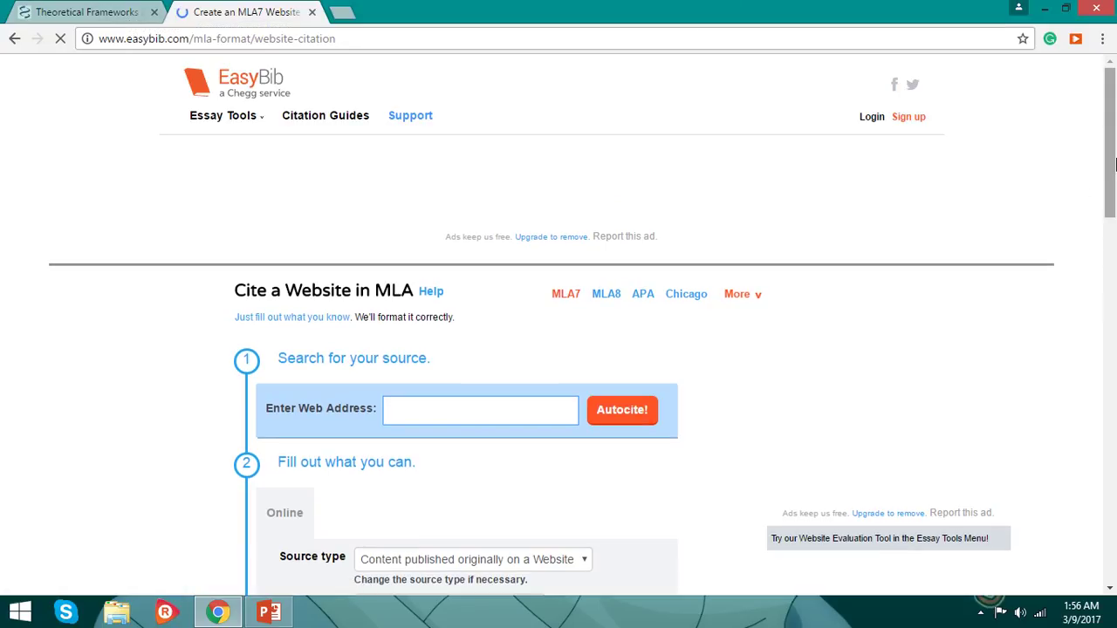
drag(1114, 166, 1115, 295)
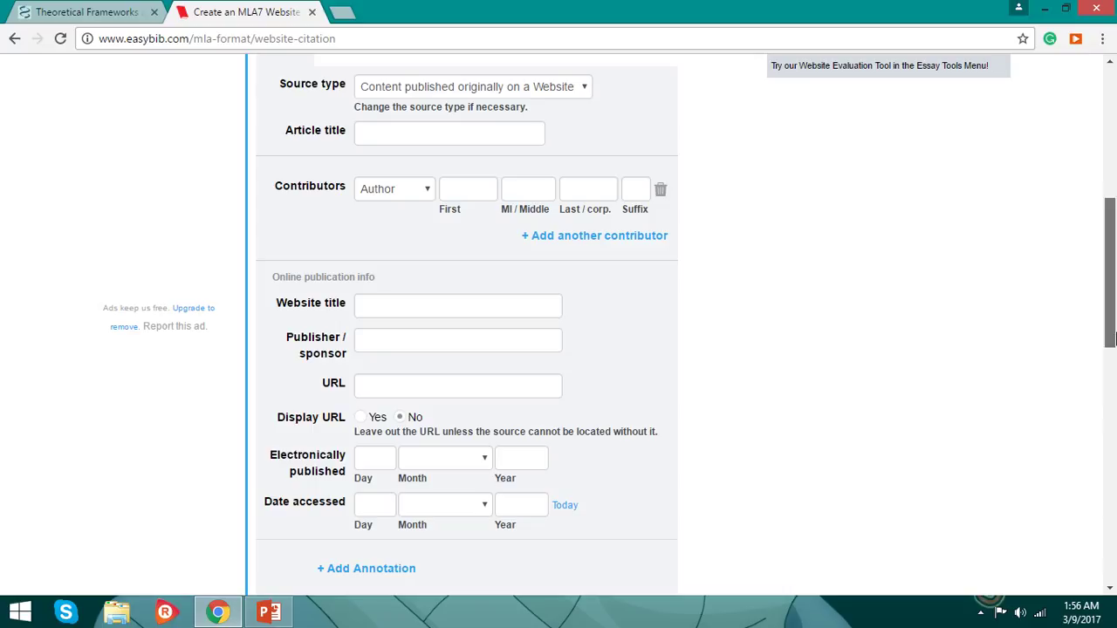
drag(1110, 339, 1110, 234)
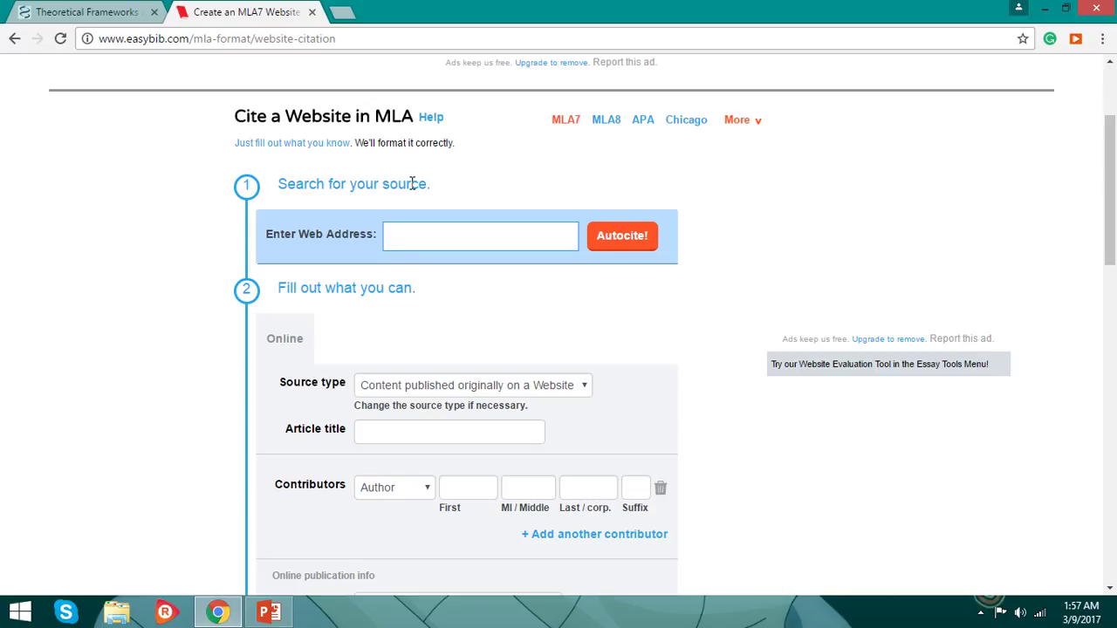
- Examine the NCBI article on theoretical frameworks of alcohol addiction, from its title through the abstract
click(45, 9)
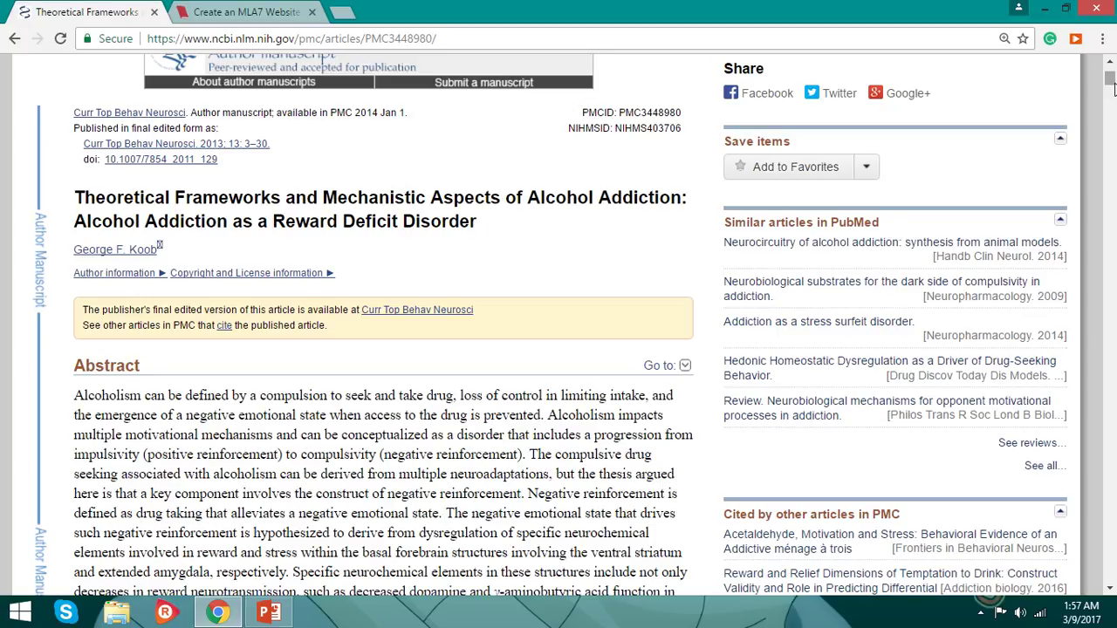
mouse_move(1112, 87)
mouse_down()
mouse_move(1110, 63)
mouse_move(1106, 100)
mouse_move(1110, 73)
mouse_up()
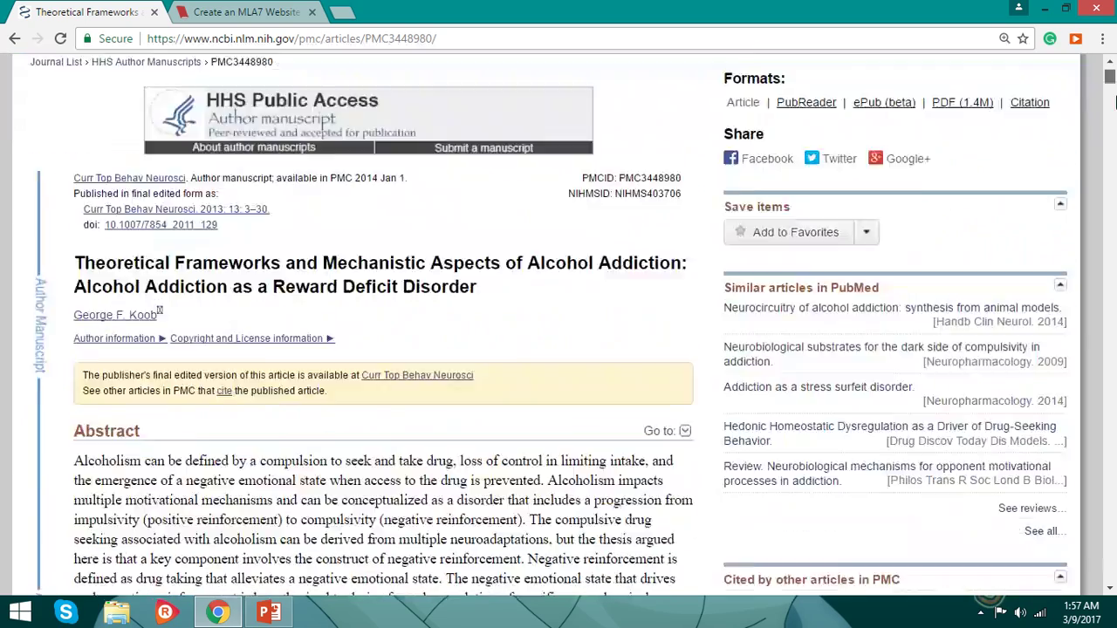
scroll(1114, 102, down, 15)
scroll(1114, 102, up, 15)
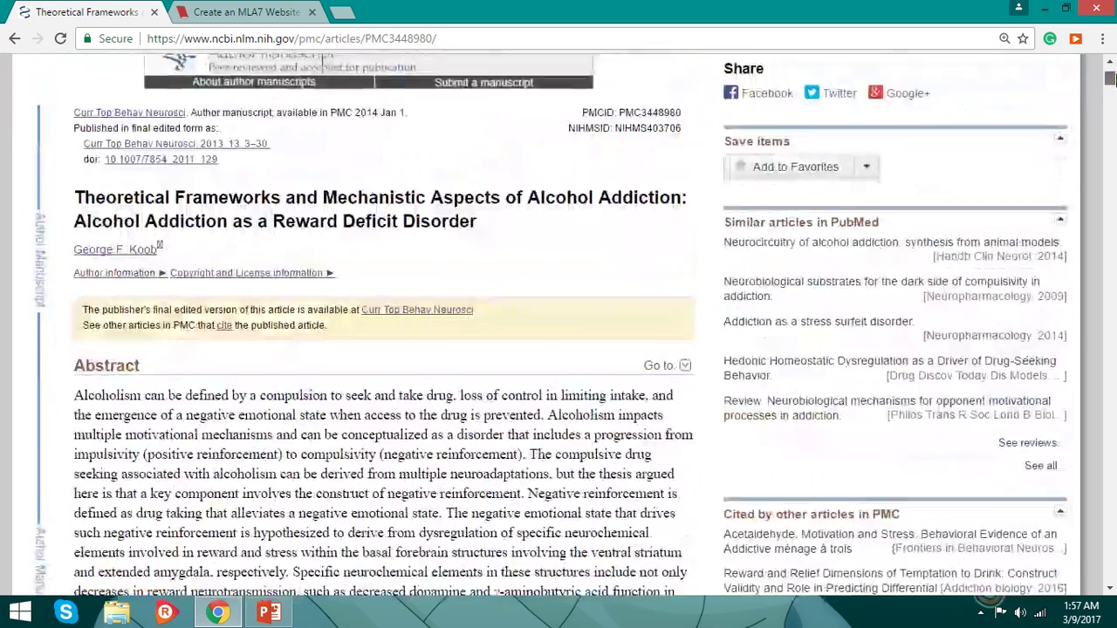
scroll(1109, 78, down, 4)
scroll(1109, 78, up, 4)
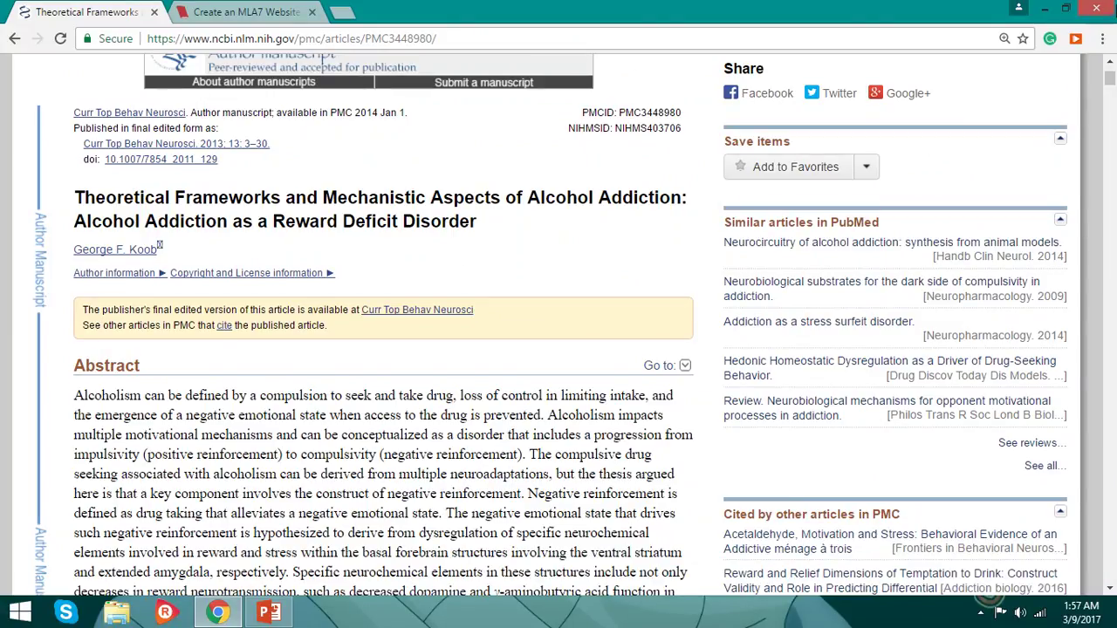
mouse_move(1111, 83)
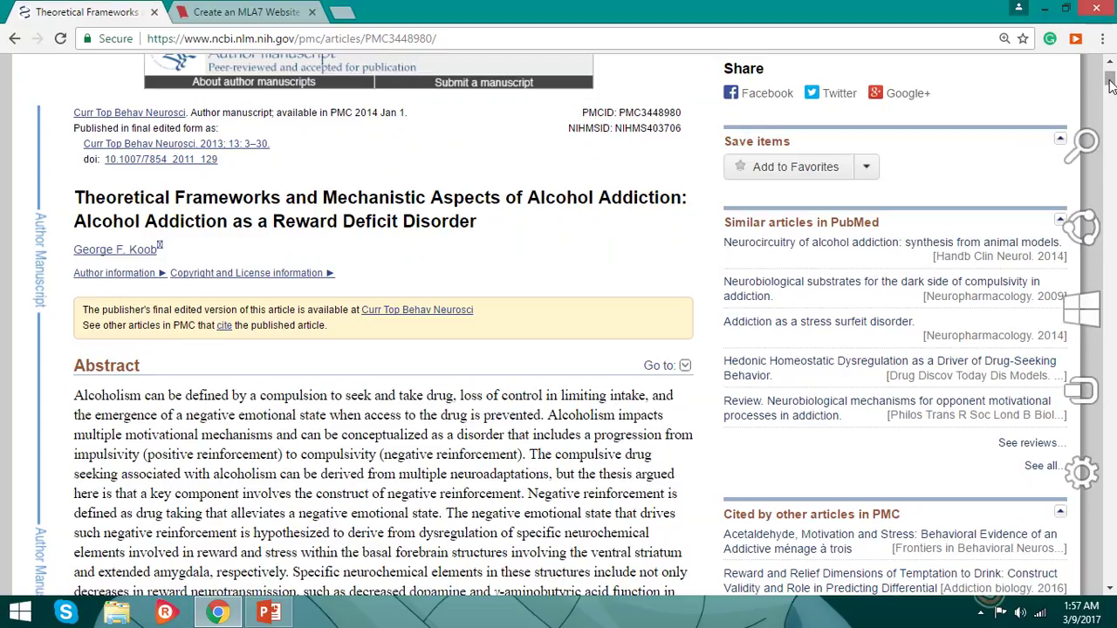
drag(1110, 83, 1111, 91)
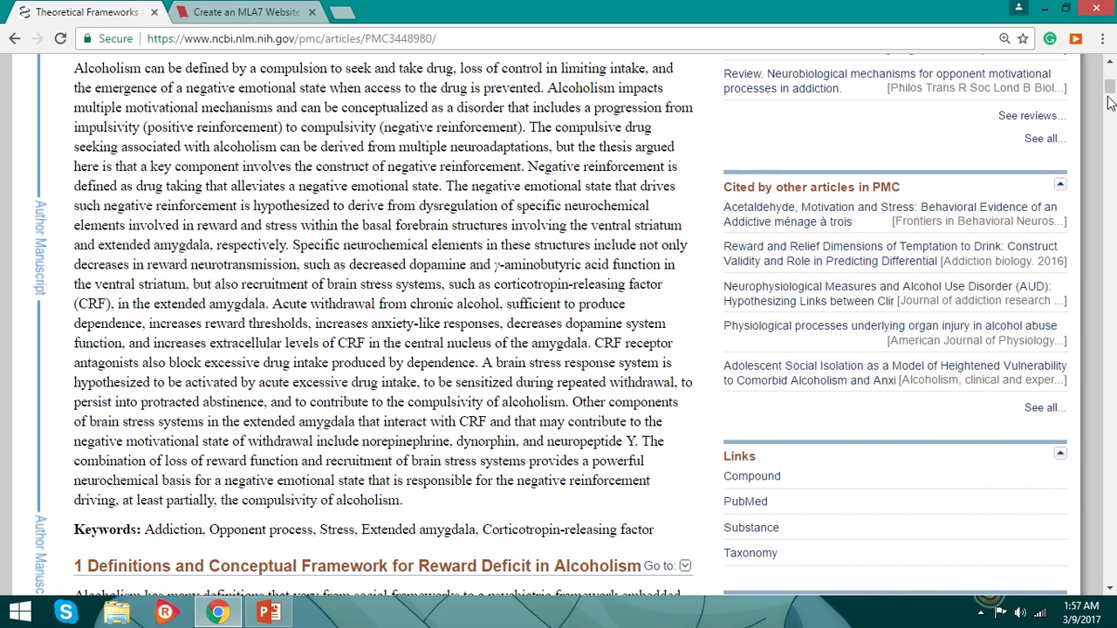
drag(1109, 87, 485, 37)
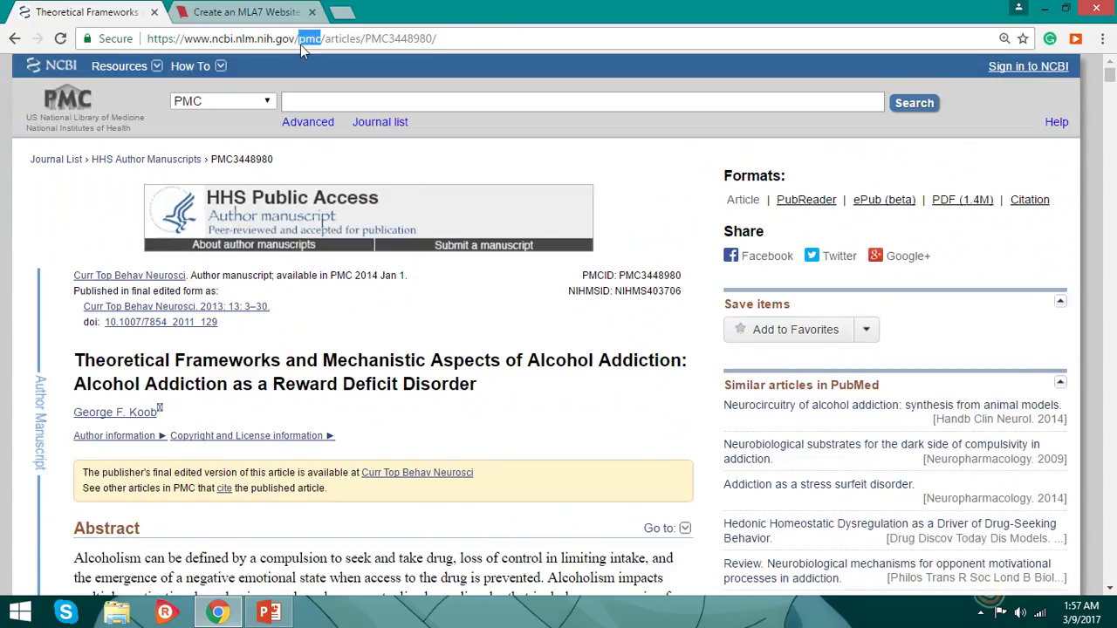
click(300, 44)
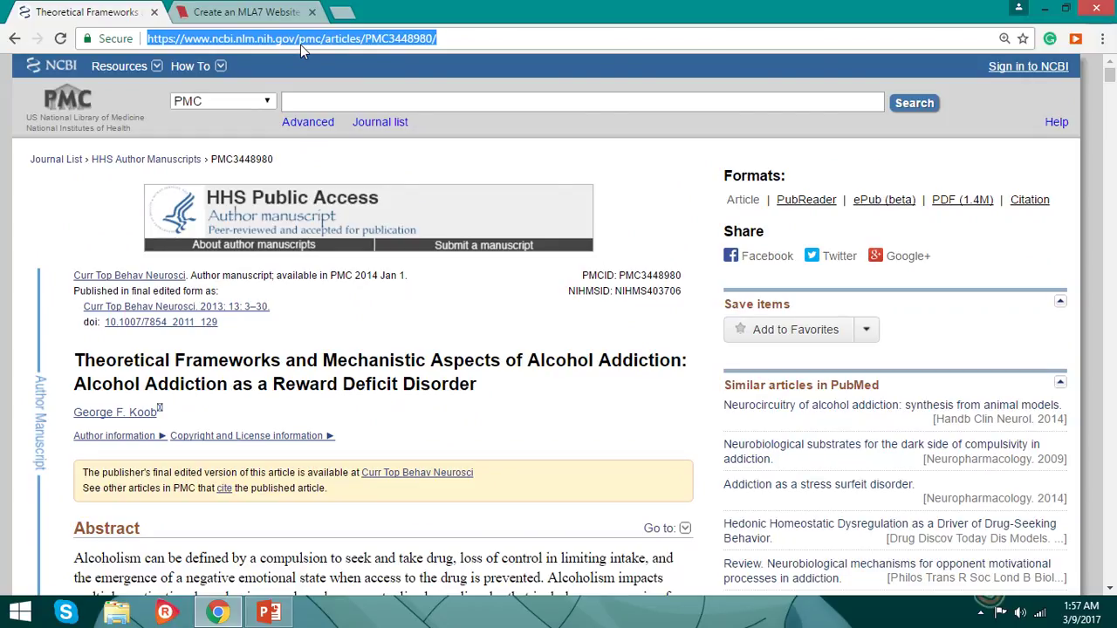
right_click(300, 45)
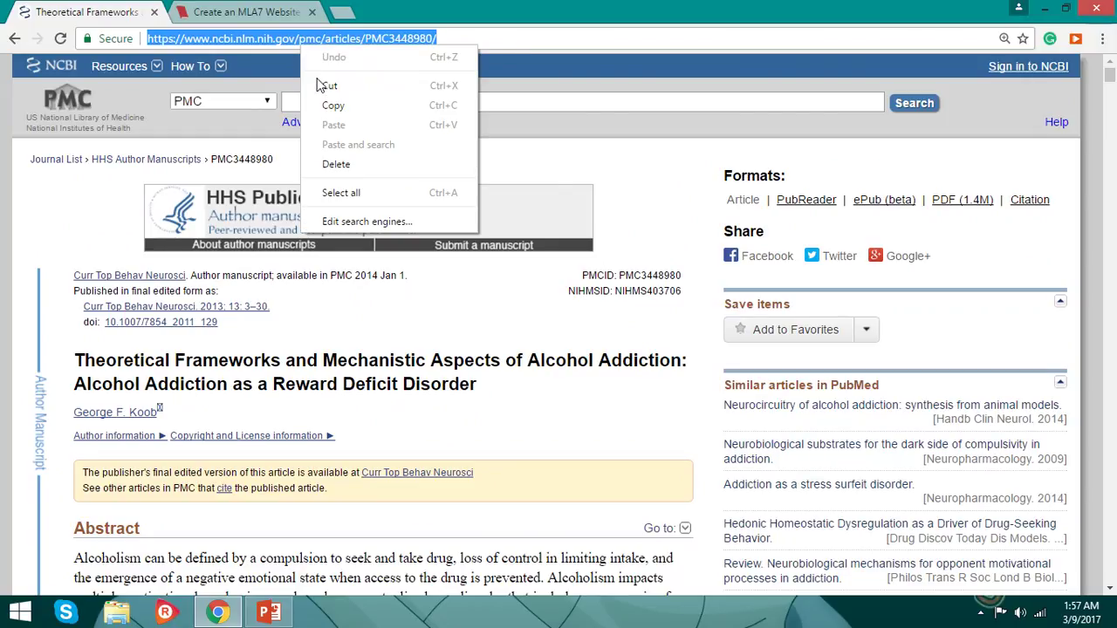
click(323, 104)
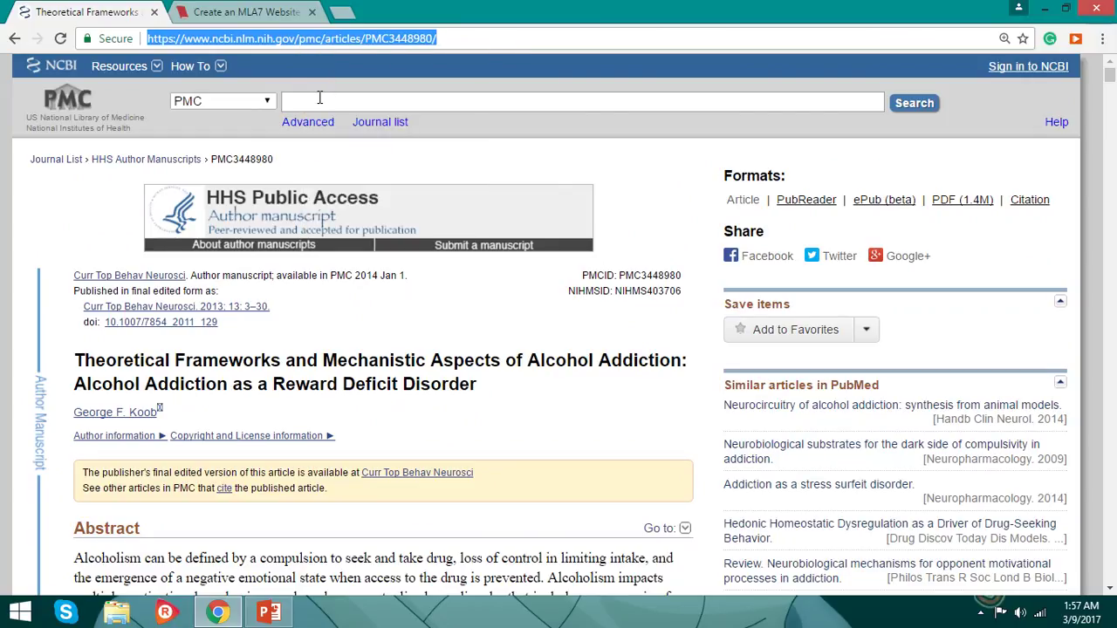
- Paste the copied article address as the web address in the EasyBib website citation form and run Autocite
click(245, 8)
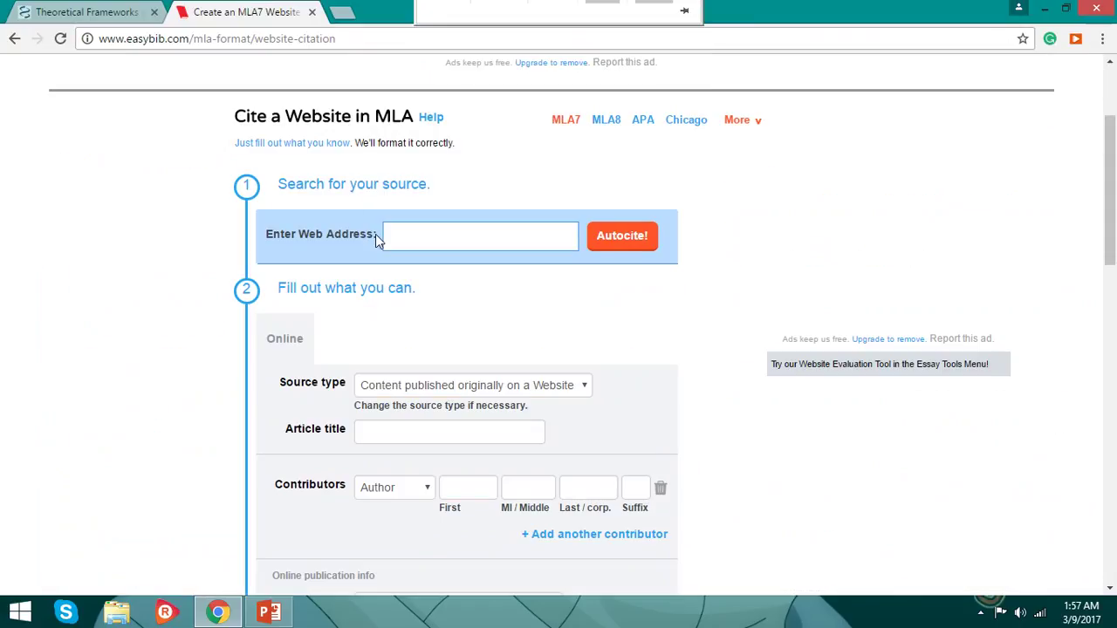
click(399, 243)
right_click(399, 245)
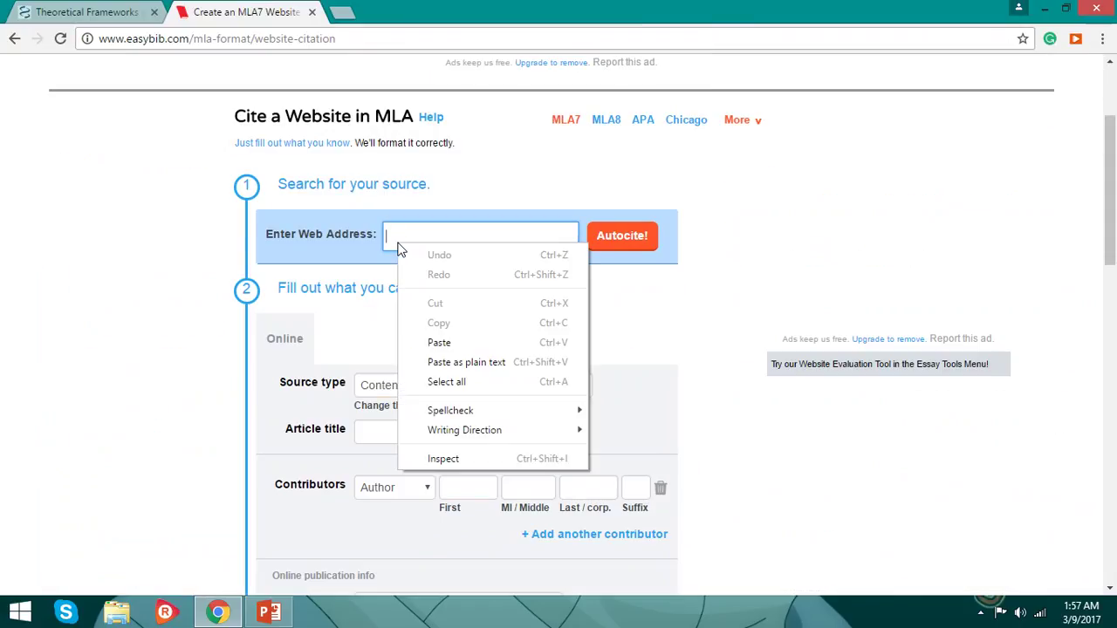
click(439, 342)
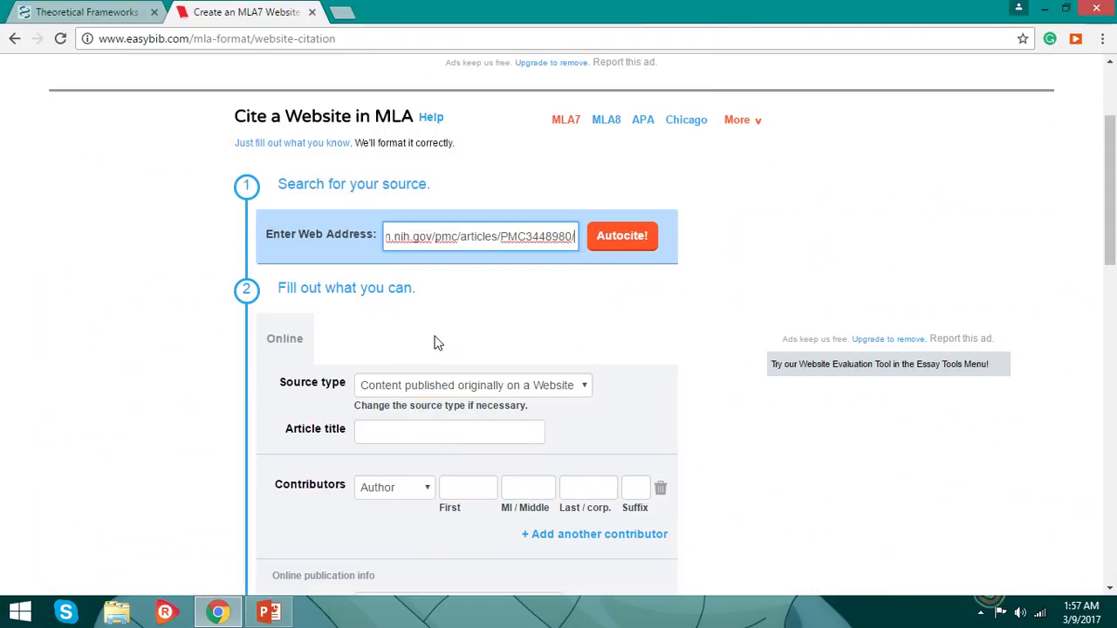
click(606, 233)
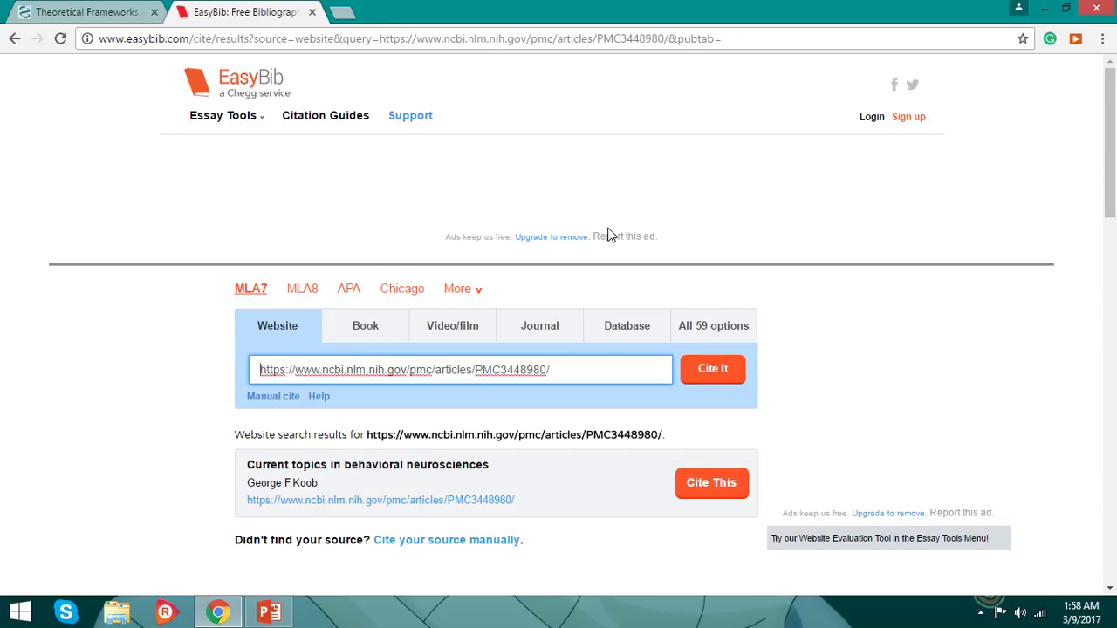
- Recheck the original article page and cite the found source "Current topics in behavioral neurosciences"
click(87, 8)
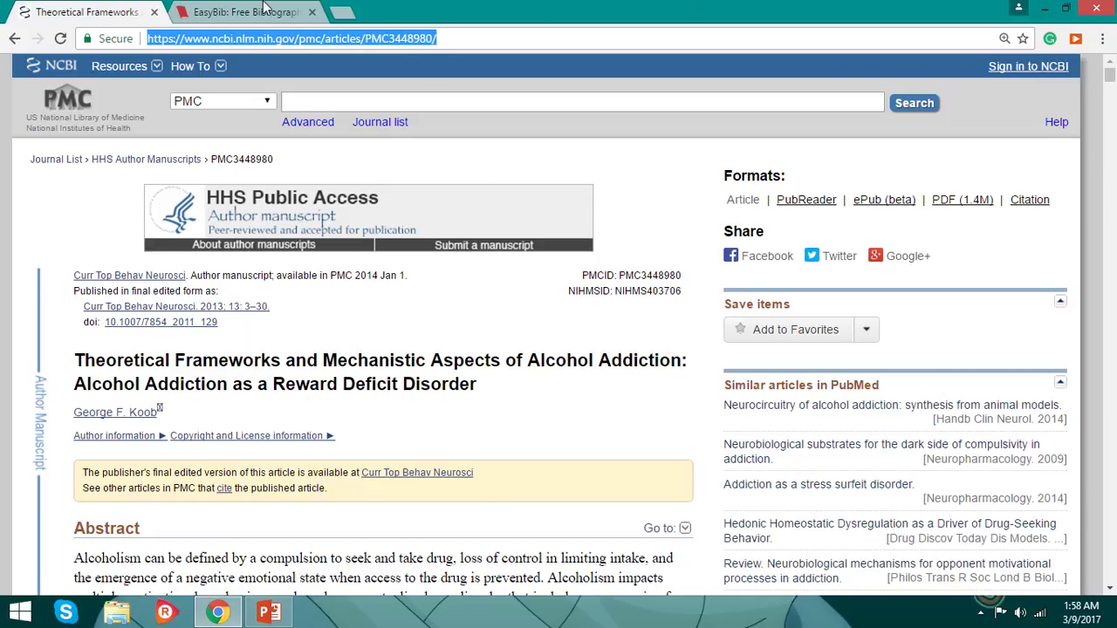
click(237, 11)
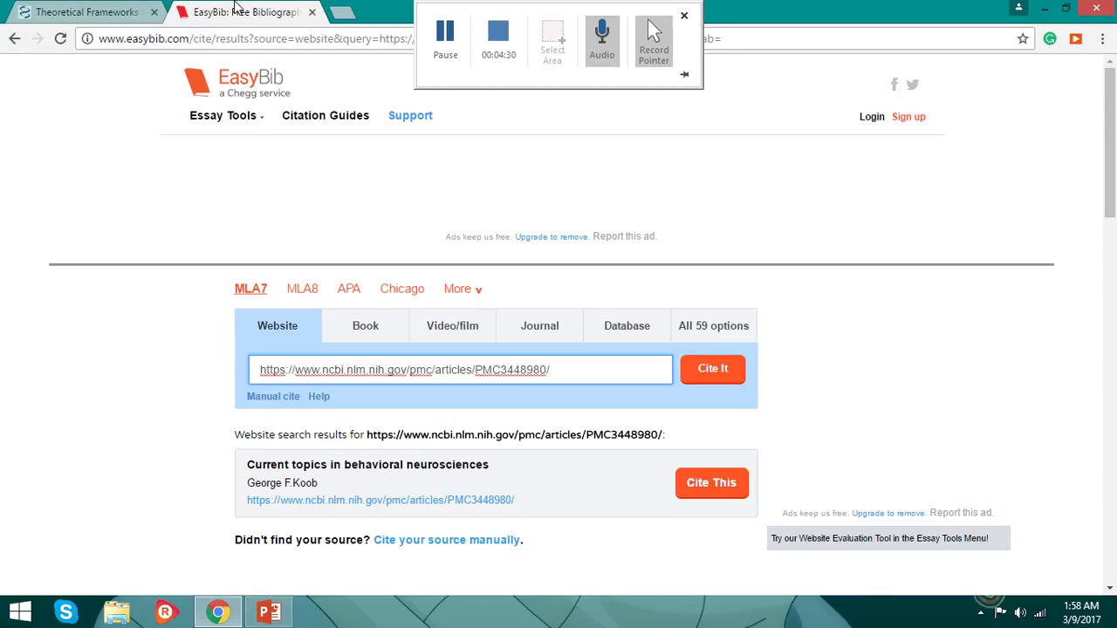
click(687, 482)
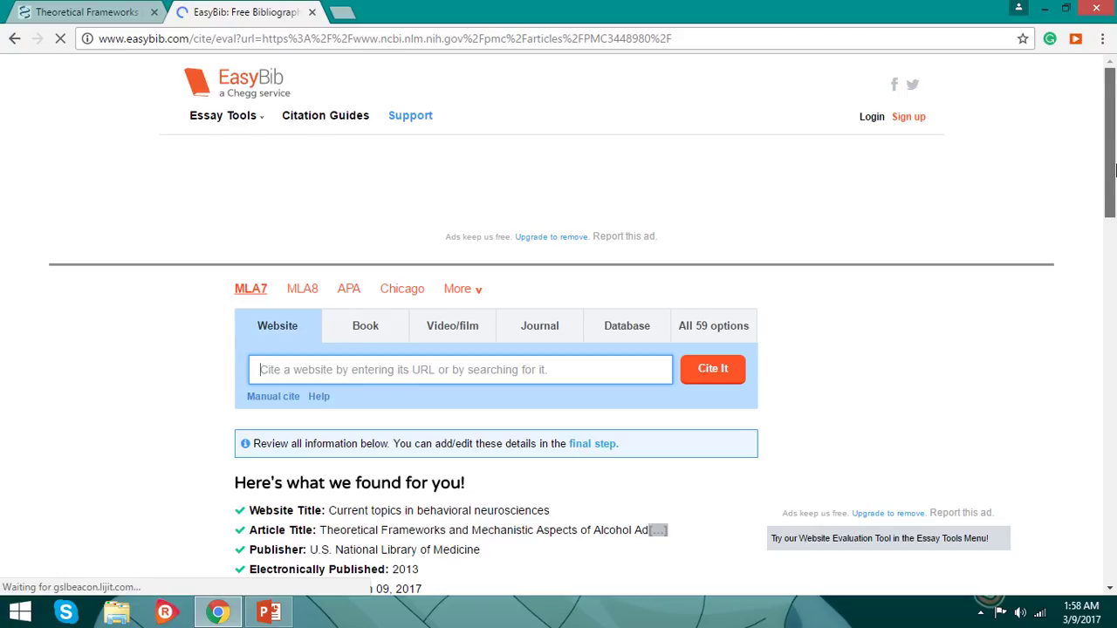
- Accept the source details found for the article, continue to the final step and review the prefilled website citation fields
drag(1115, 150, 1114, 210)
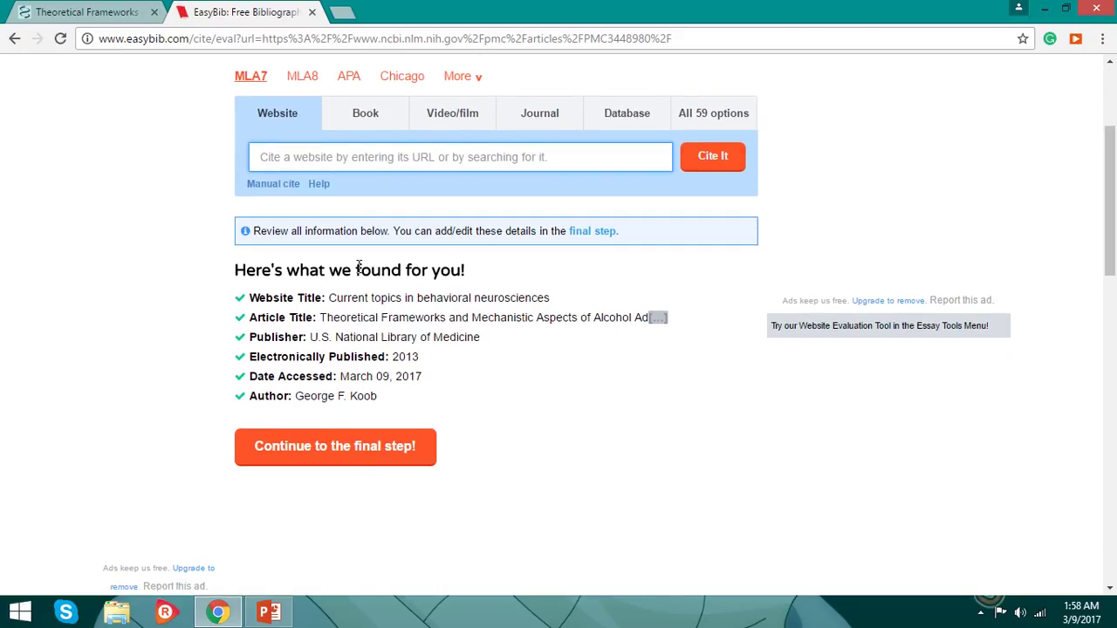
click(290, 461)
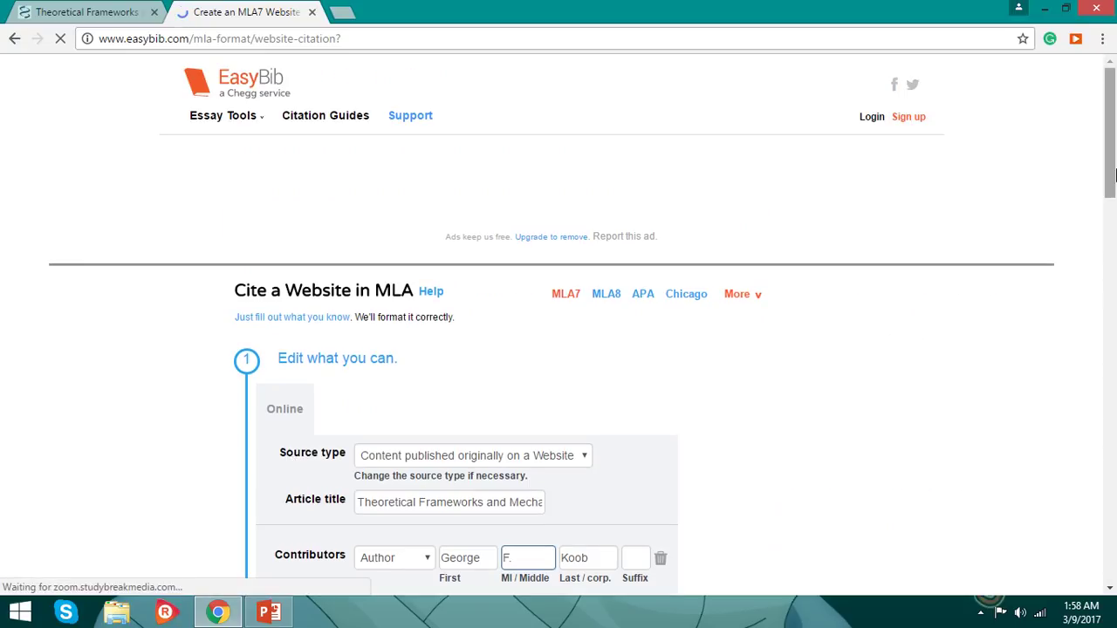
drag(1110, 174, 1110, 268)
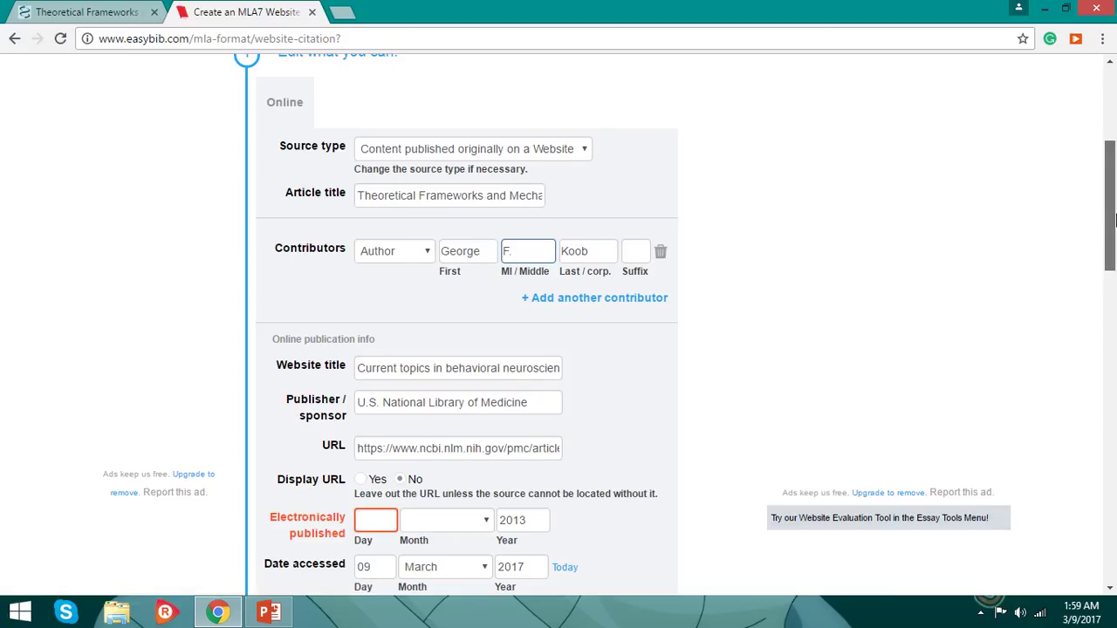
drag(1114, 225, 1114, 251)
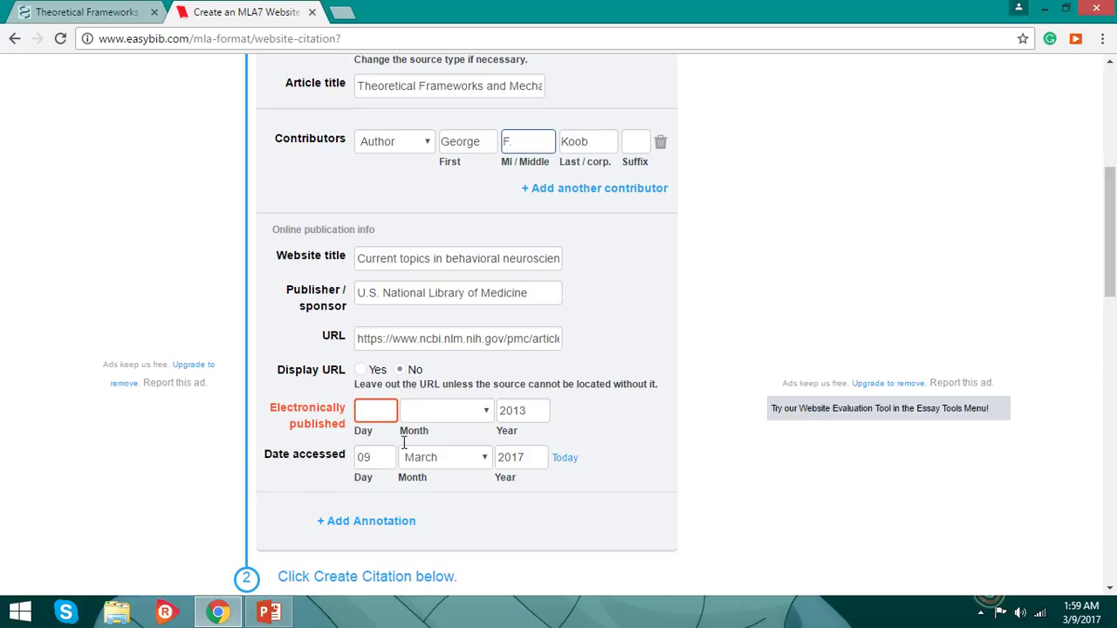
- Check the article page for its availability date and set the electronically published date to 01 January 2014
click(131, 11)
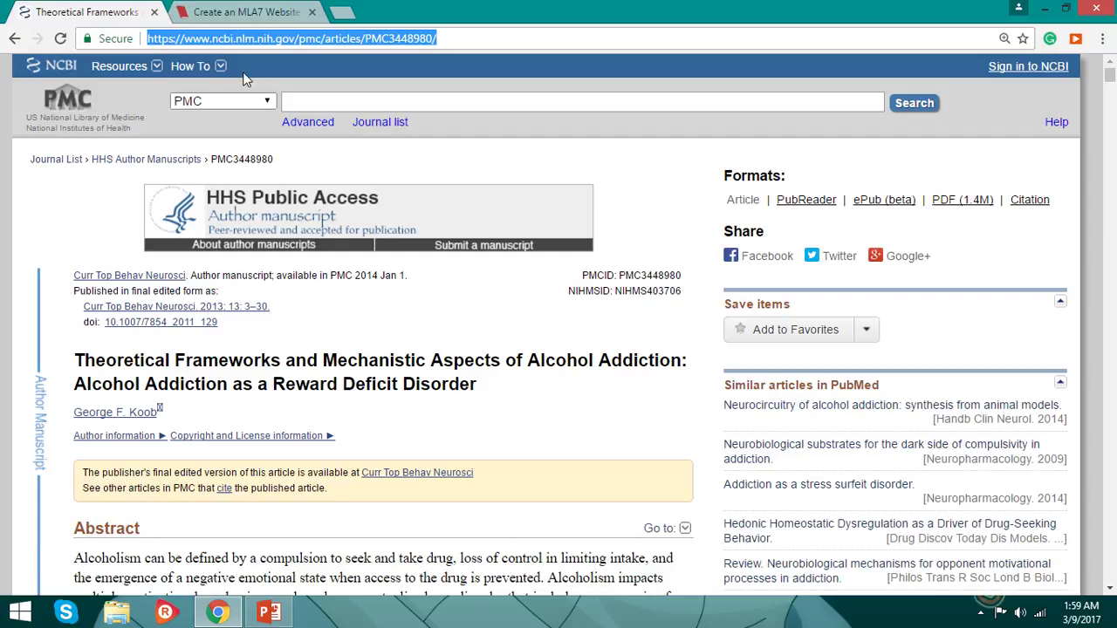
click(253, 9)
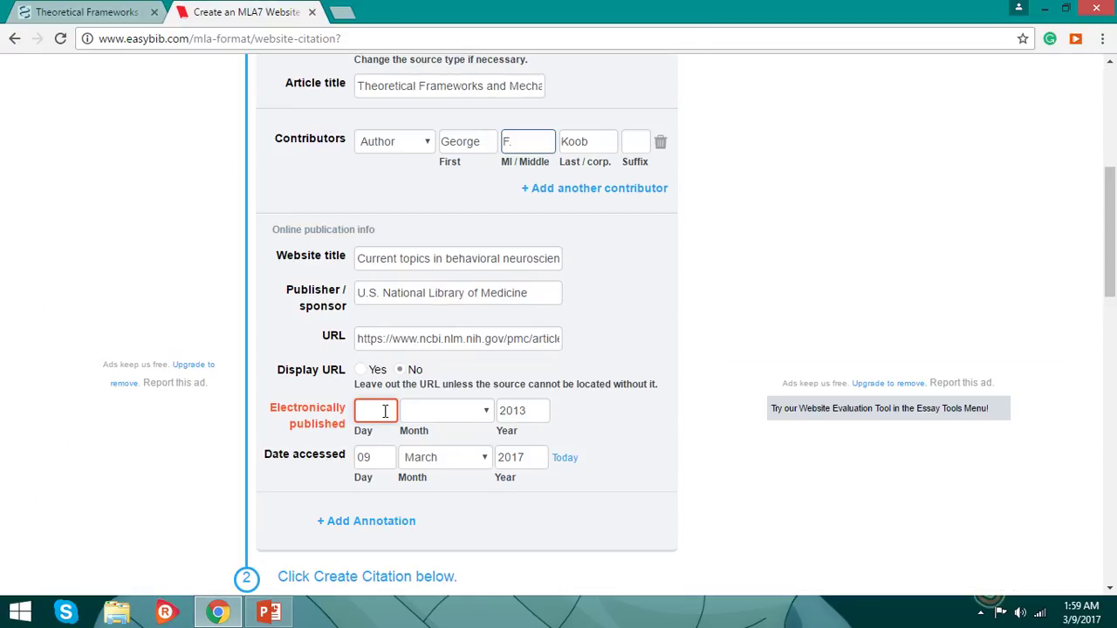
text(01)
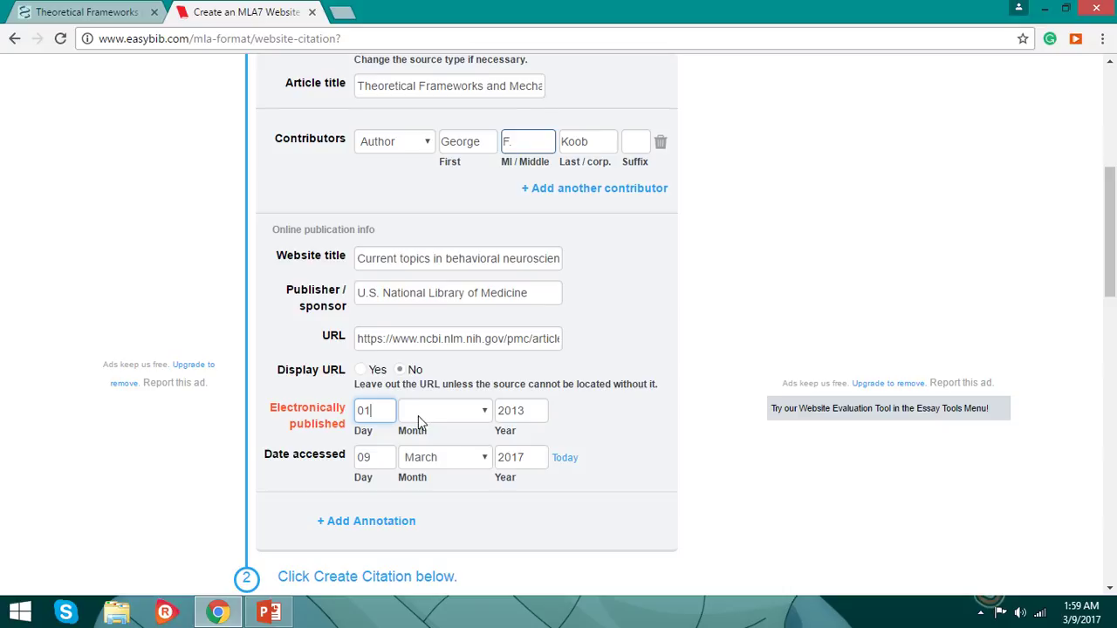
click(484, 414)
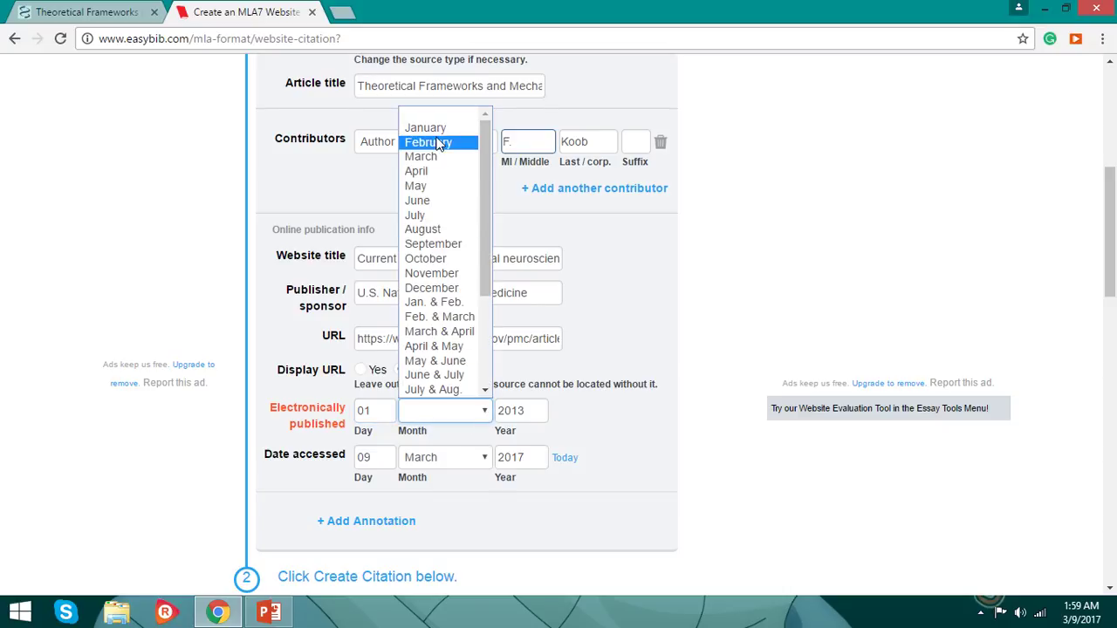
click(437, 131)
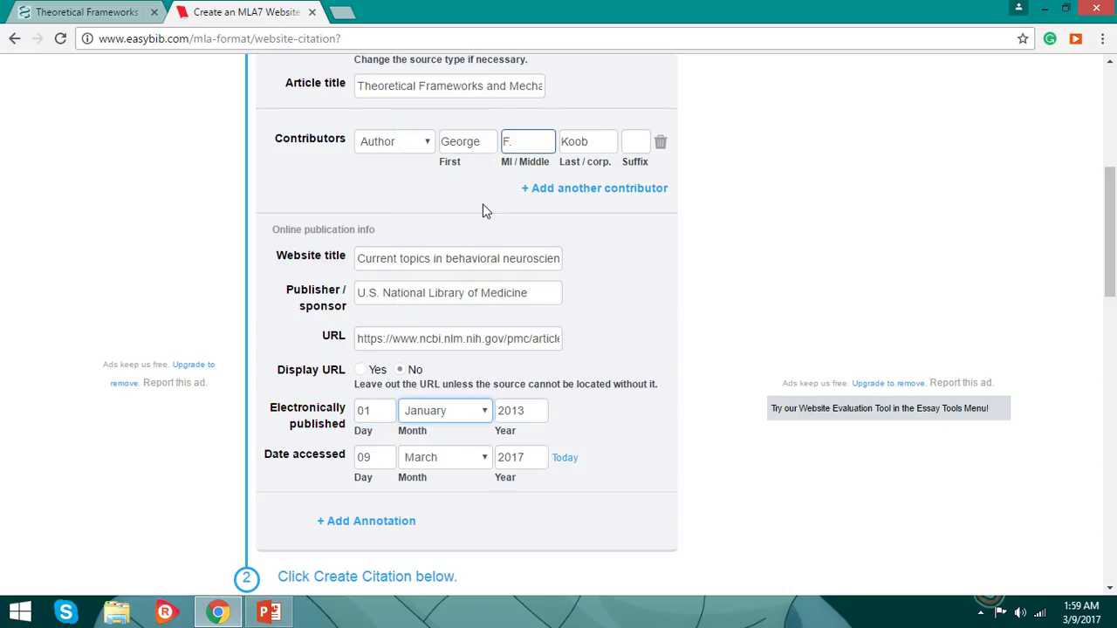
click(534, 407)
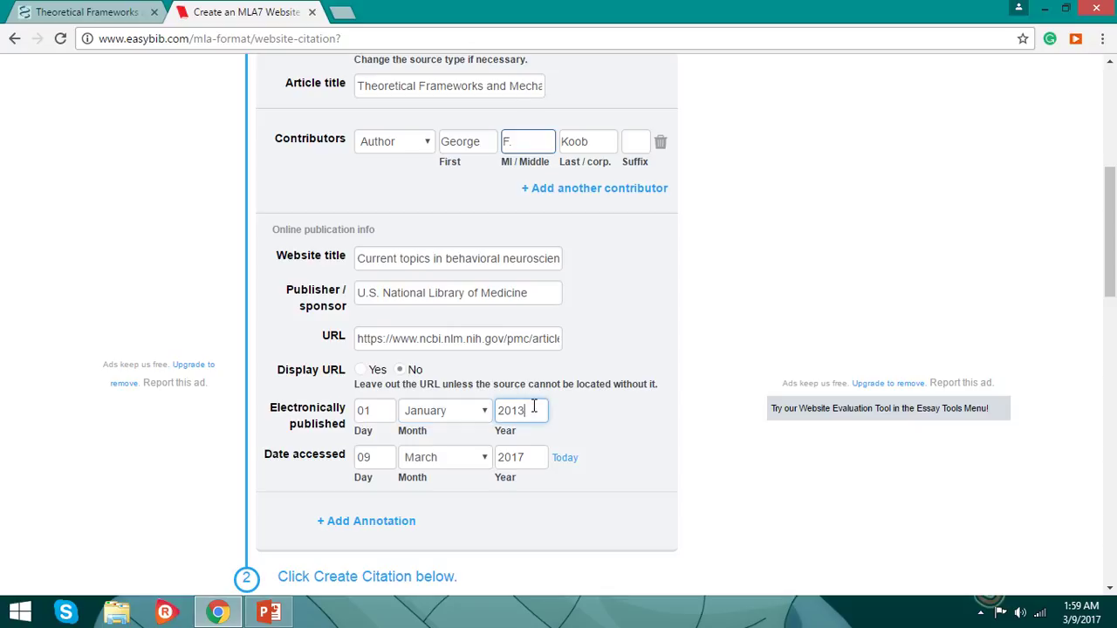
key(BackSpace)
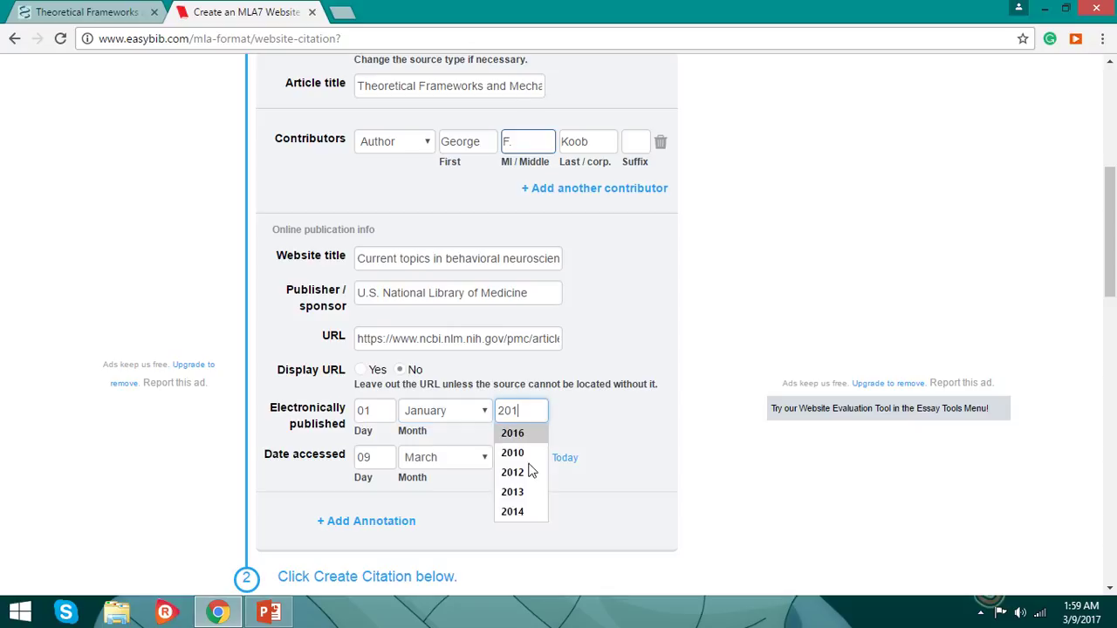
click(514, 515)
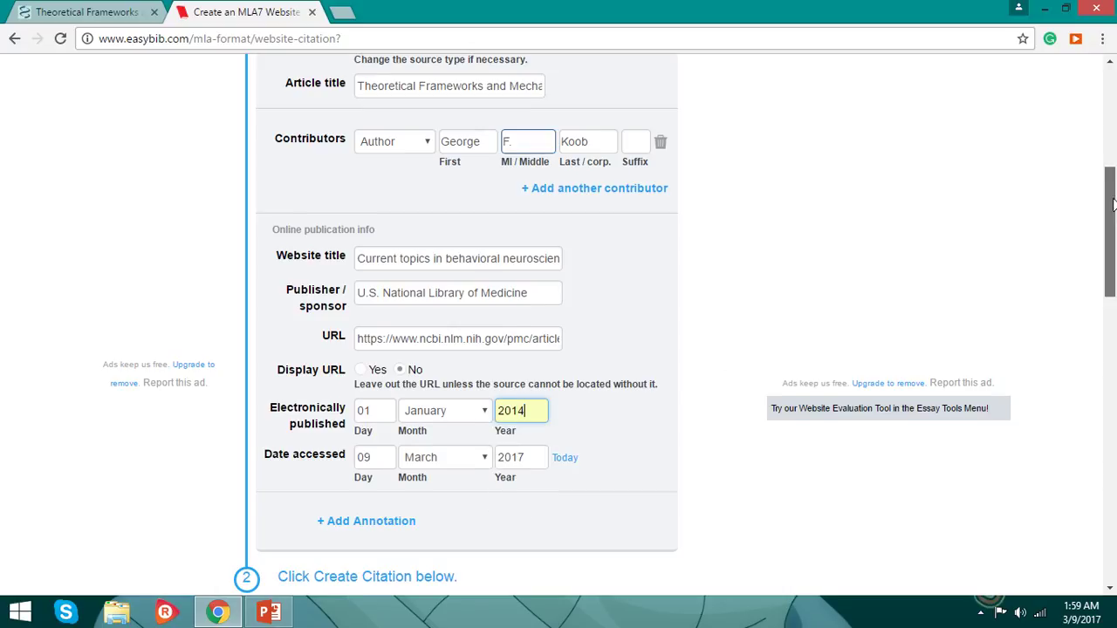
- Create the MLA7 citation and review the finished entry in the citation list
scroll(1042, 263, down, 2)
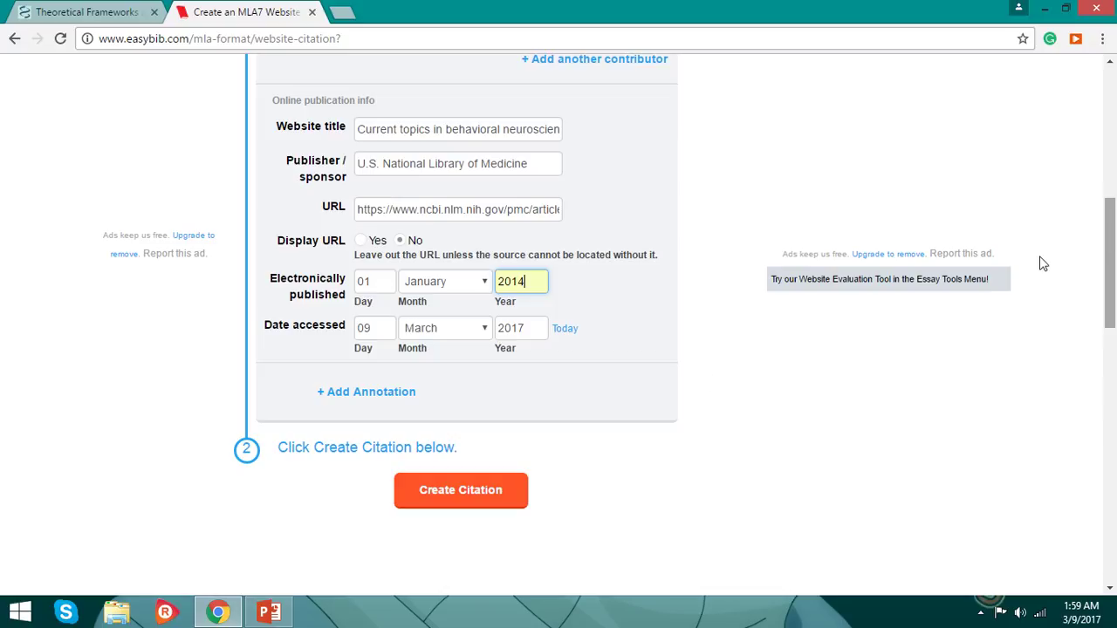
click(450, 503)
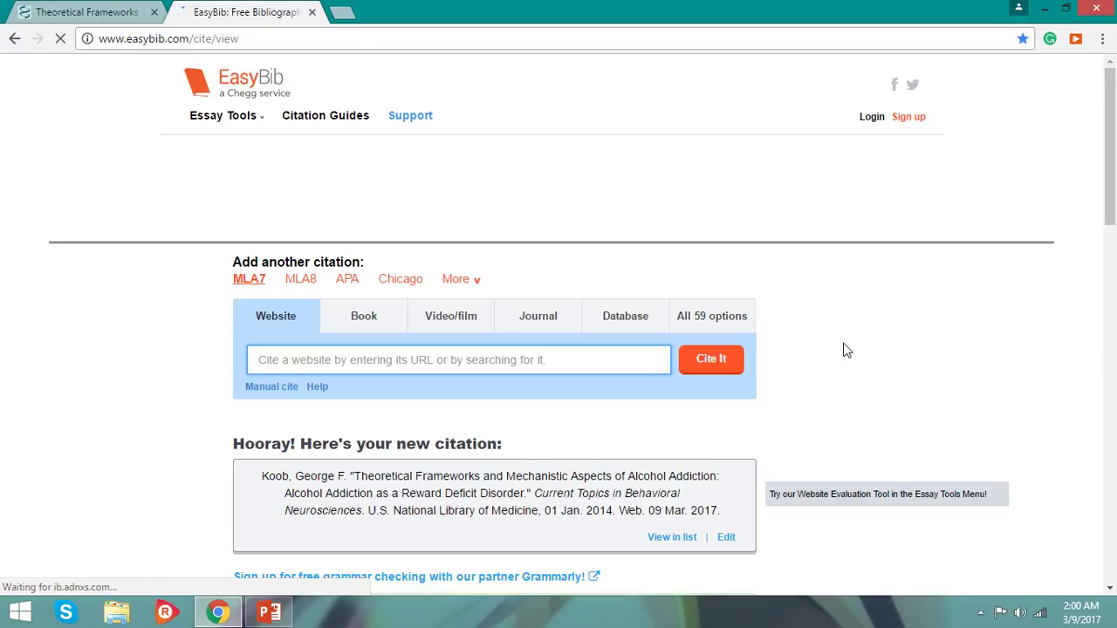
scroll(1114, 185, down, 3)
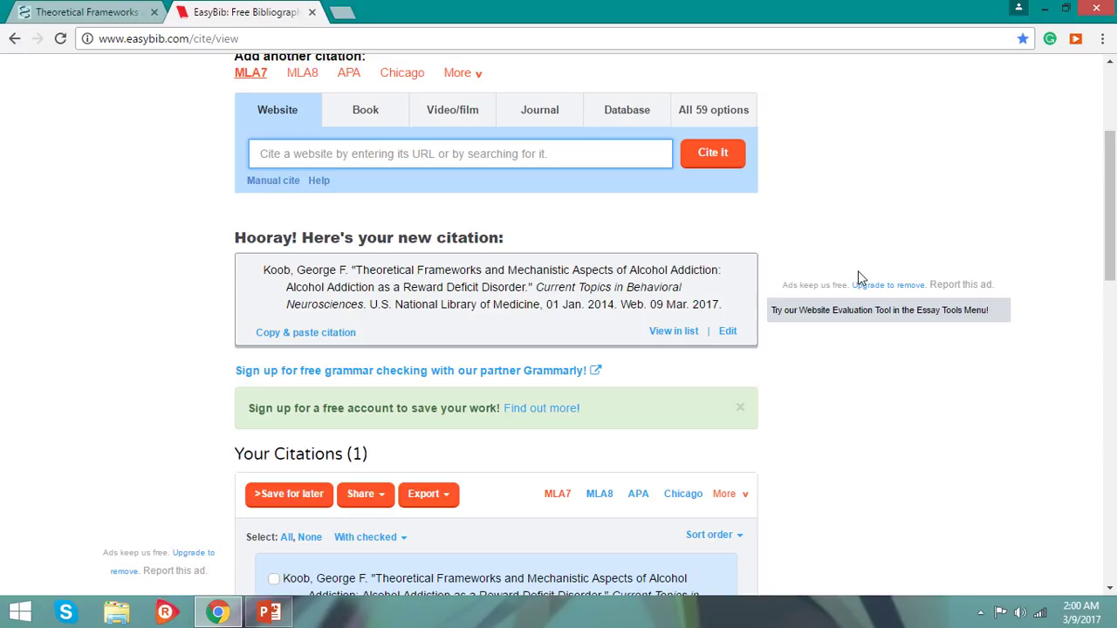
drag(1115, 214, 1115, 307)
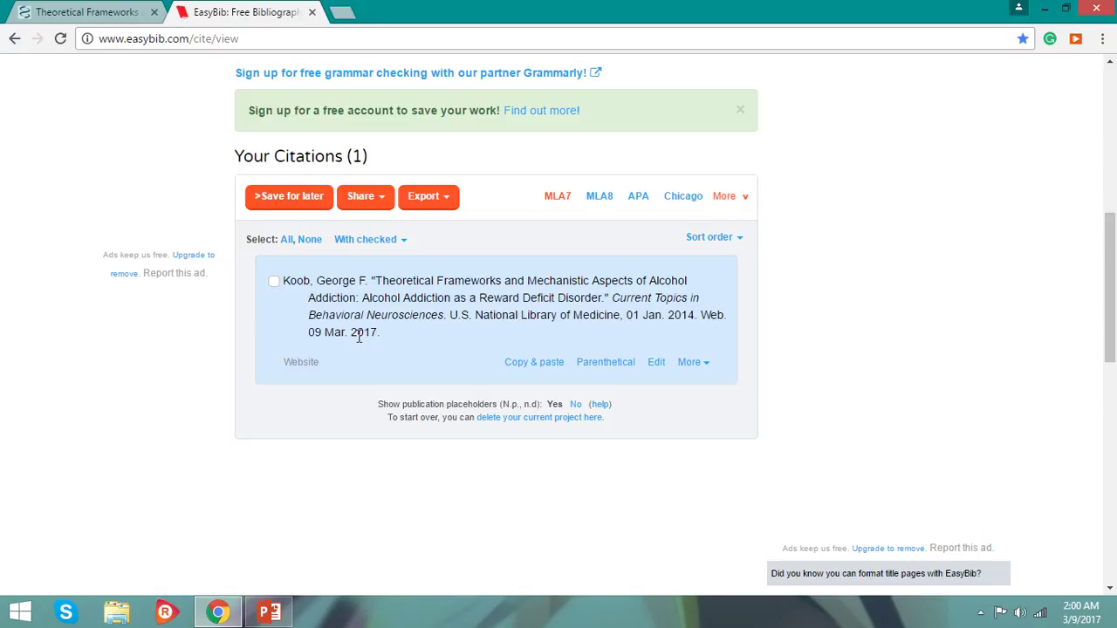
mouse_move(600, 9)
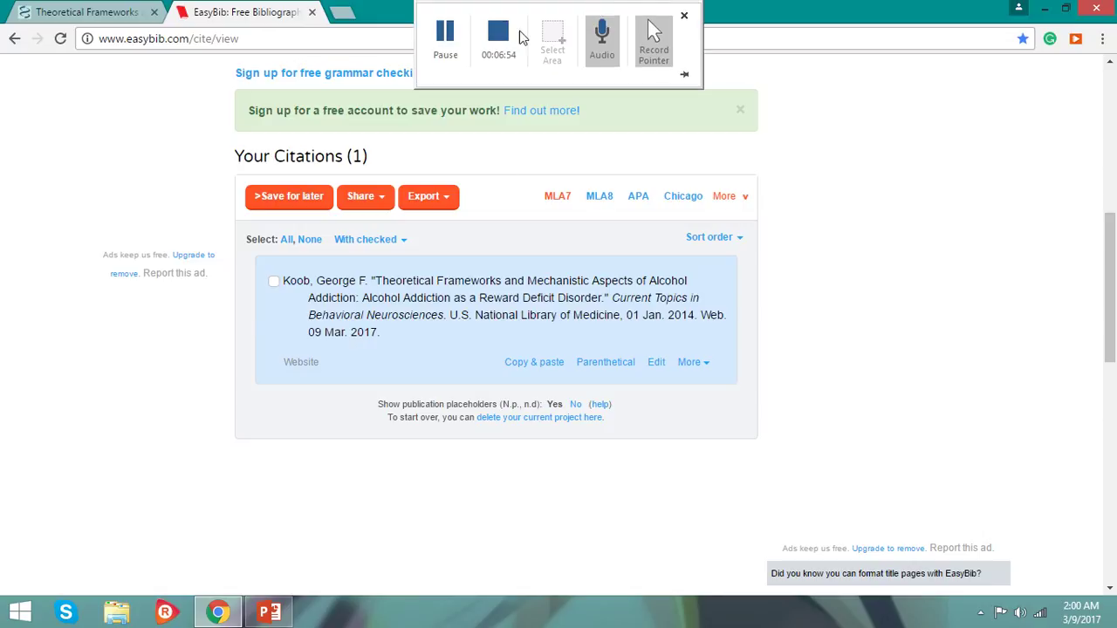